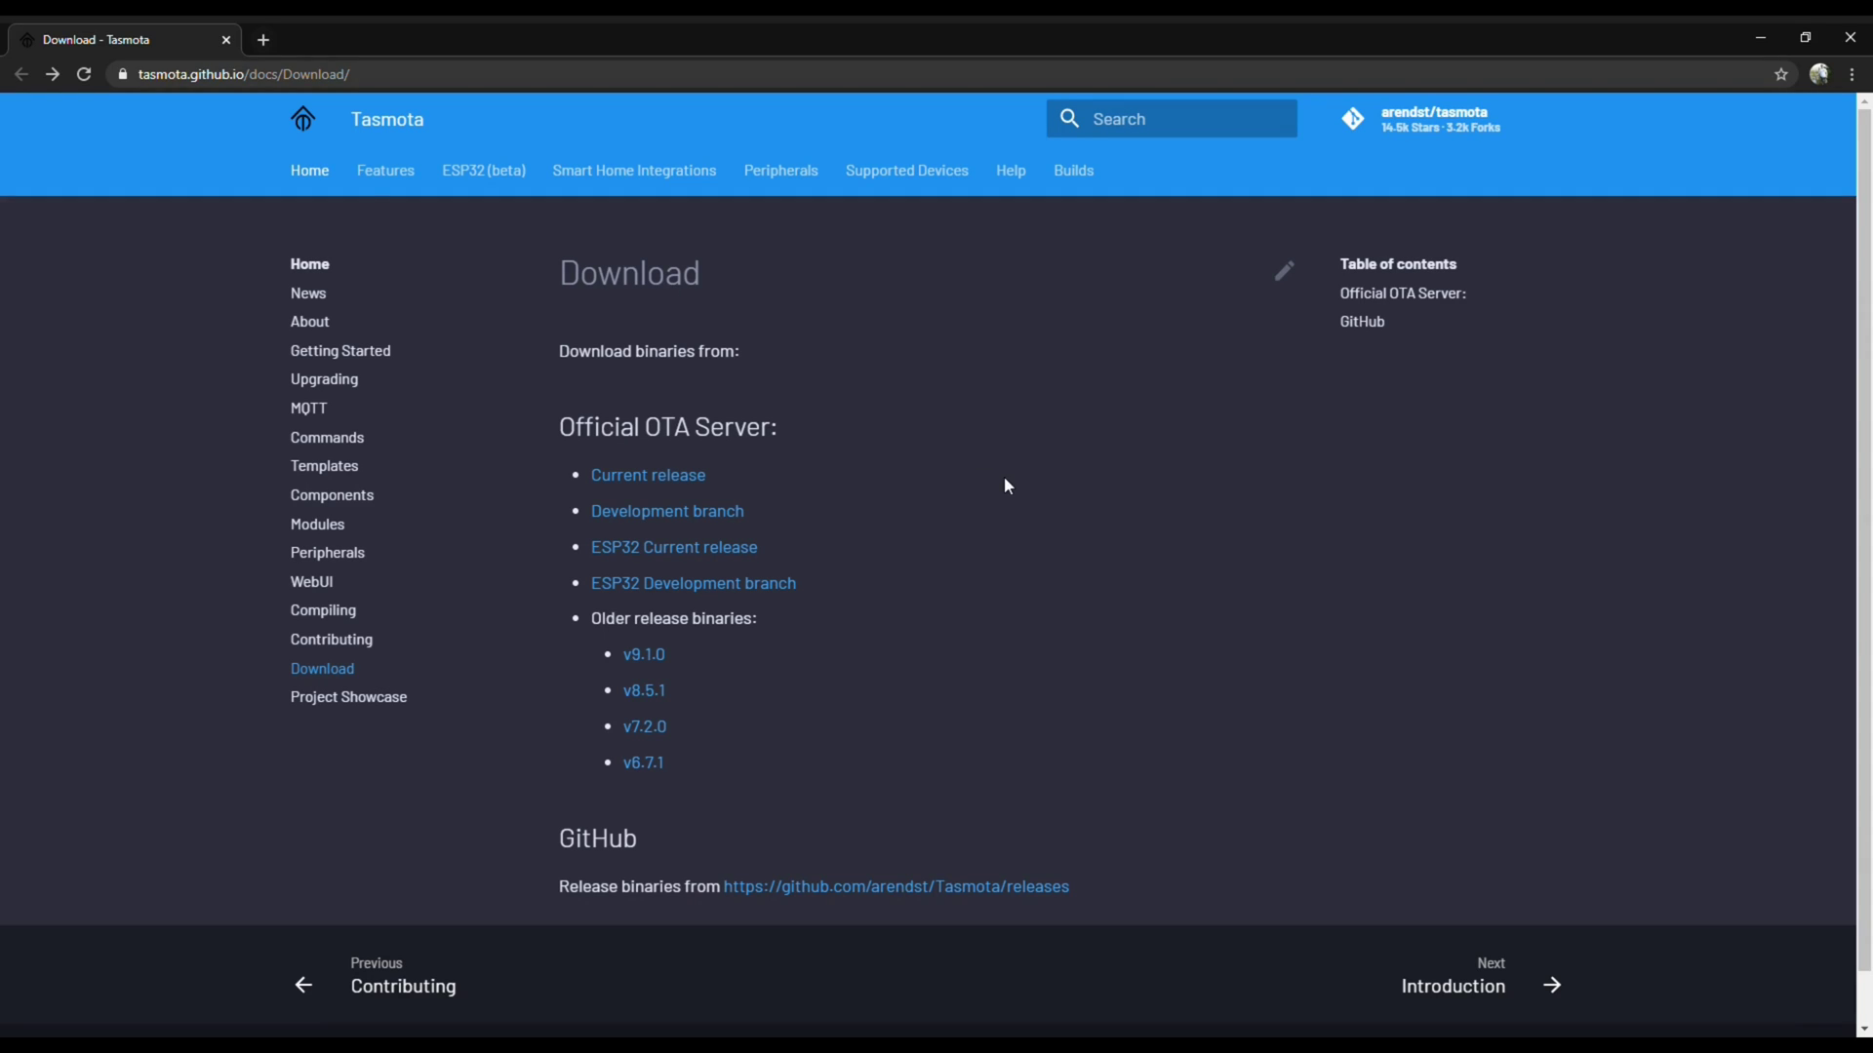
- Download tasmota.bin from the current release on the Tasmota download page
left_click(617, 477)
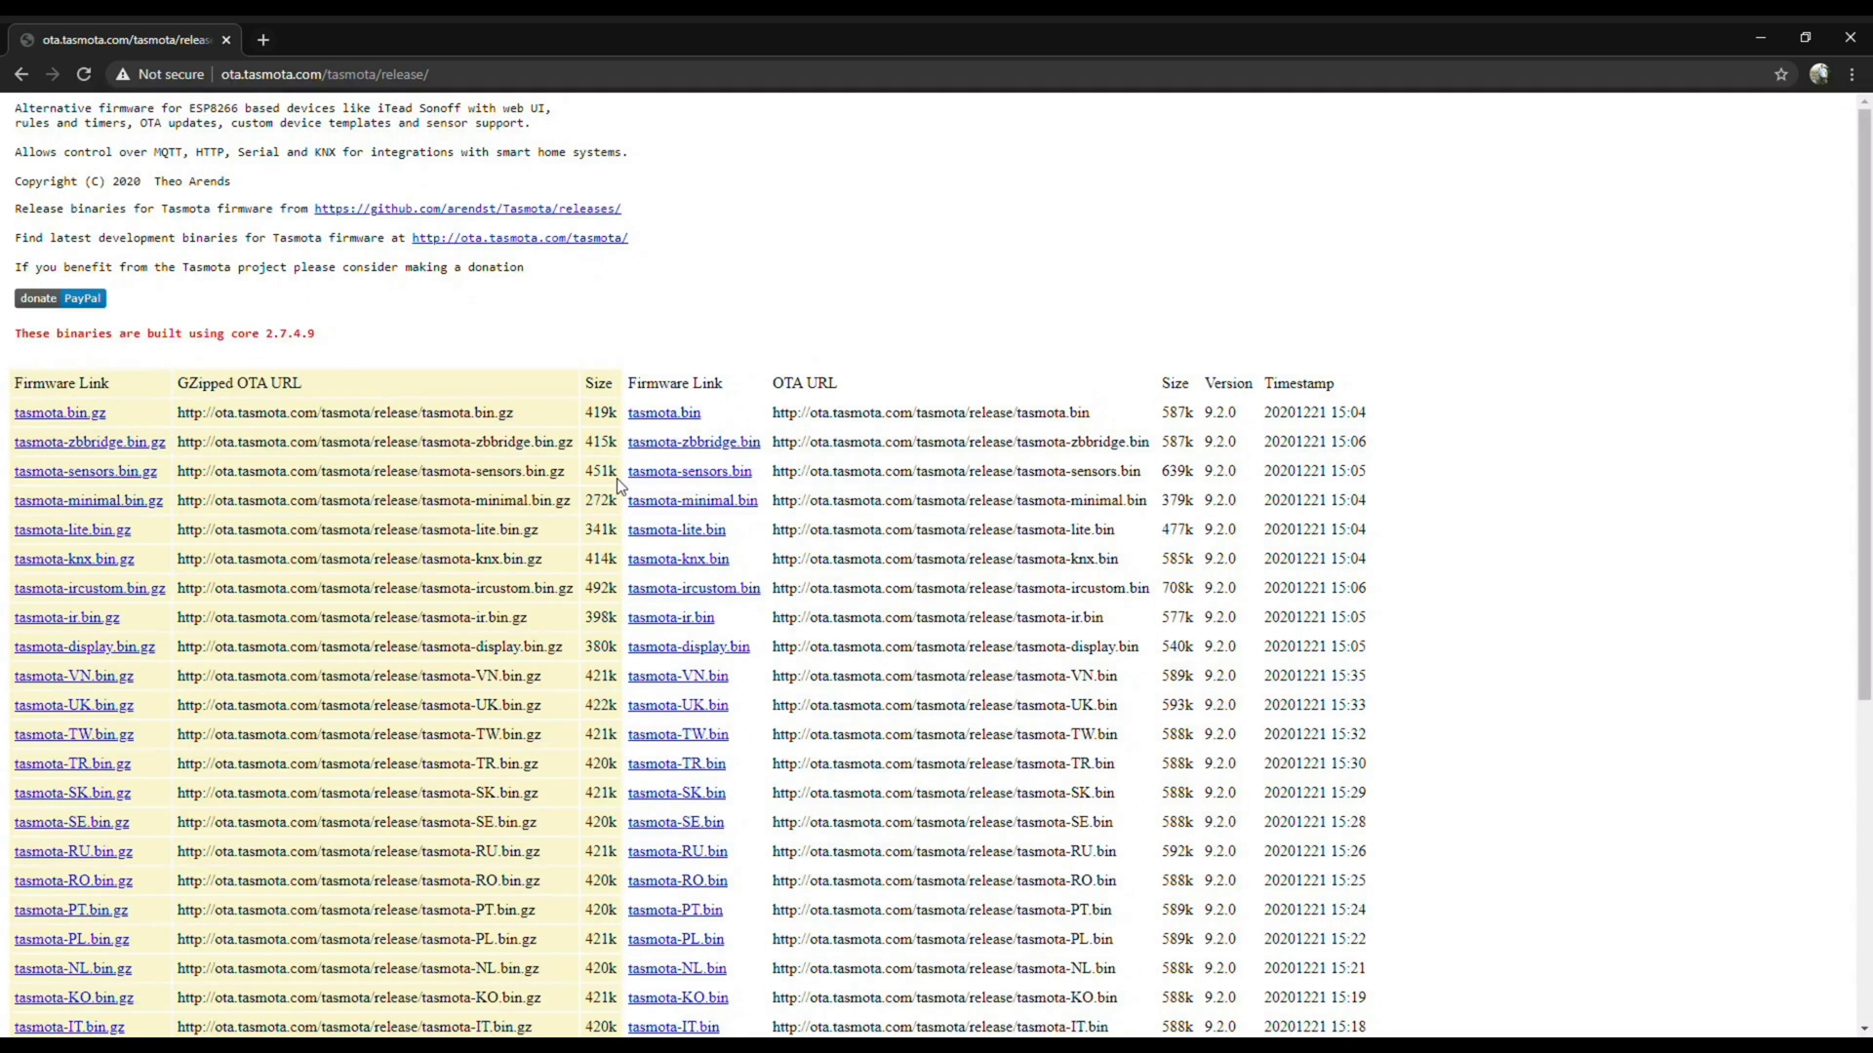
left_click(667, 415)
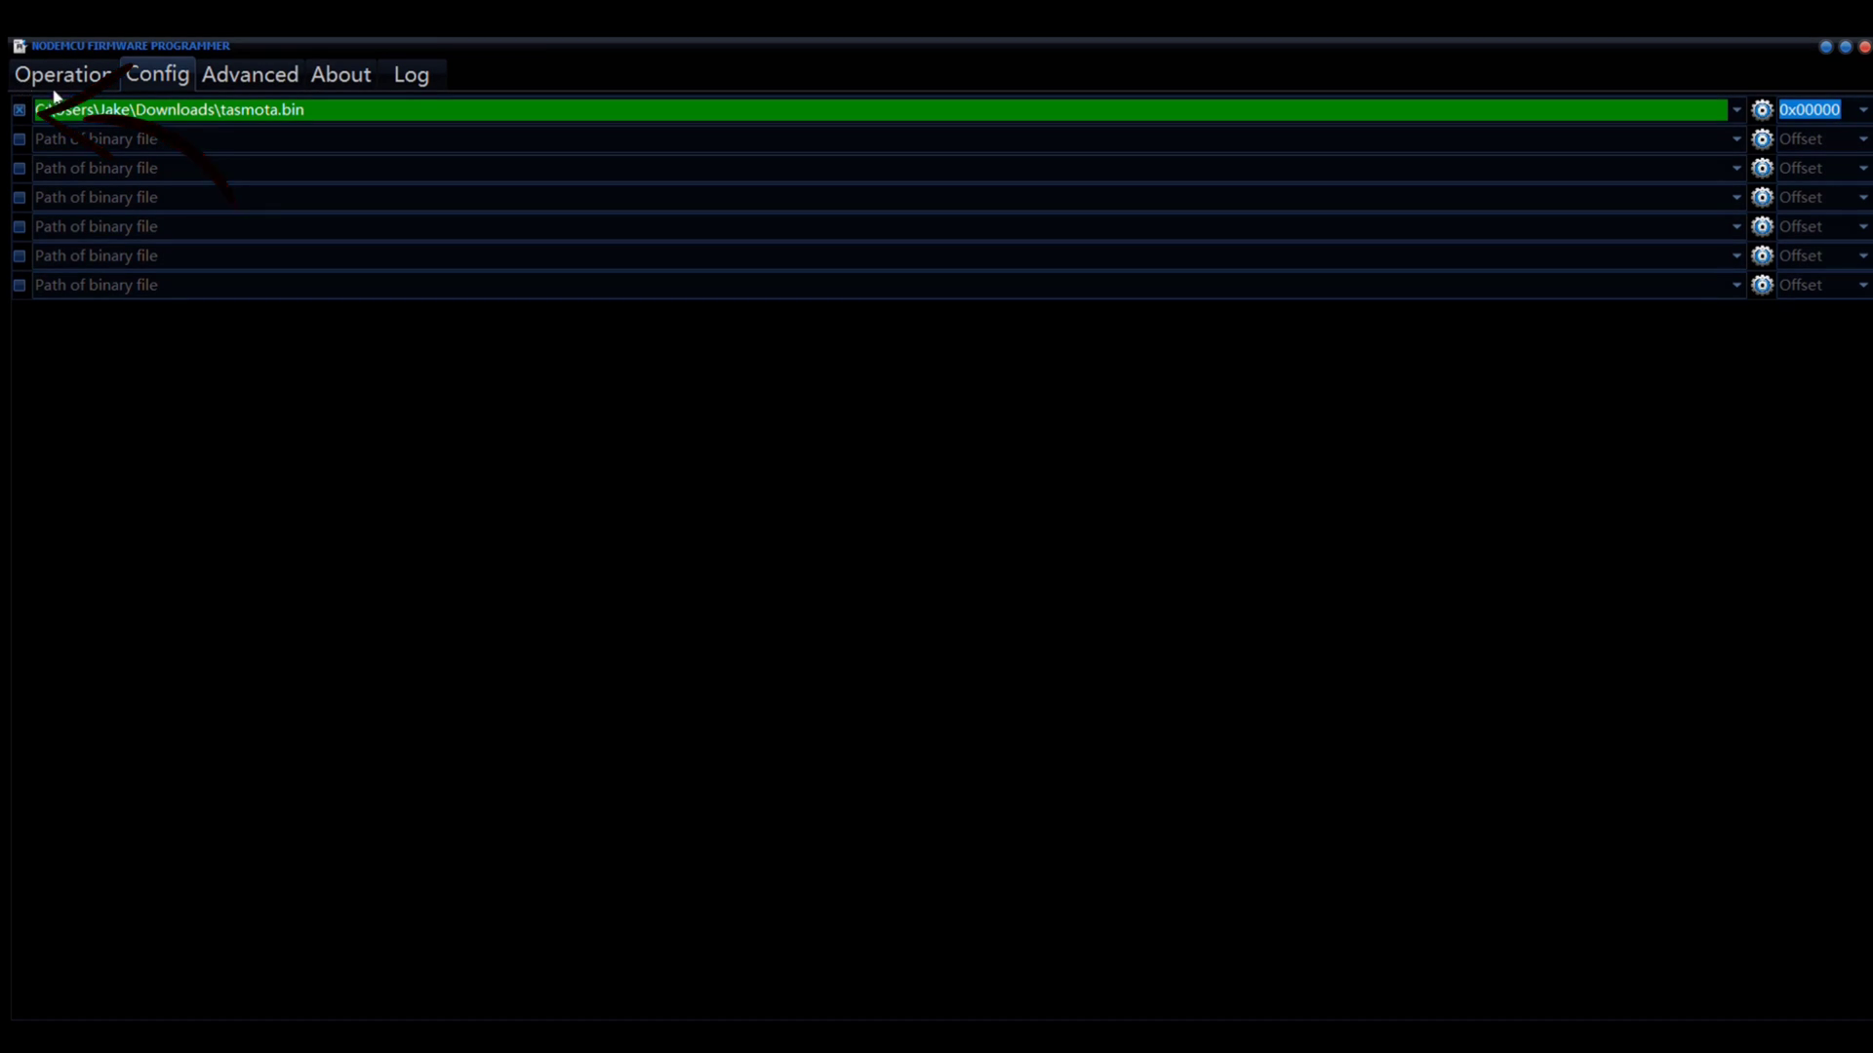
- Flash the loaded tasmota.bin firmware onto the device on COM3
left_click(78, 50)
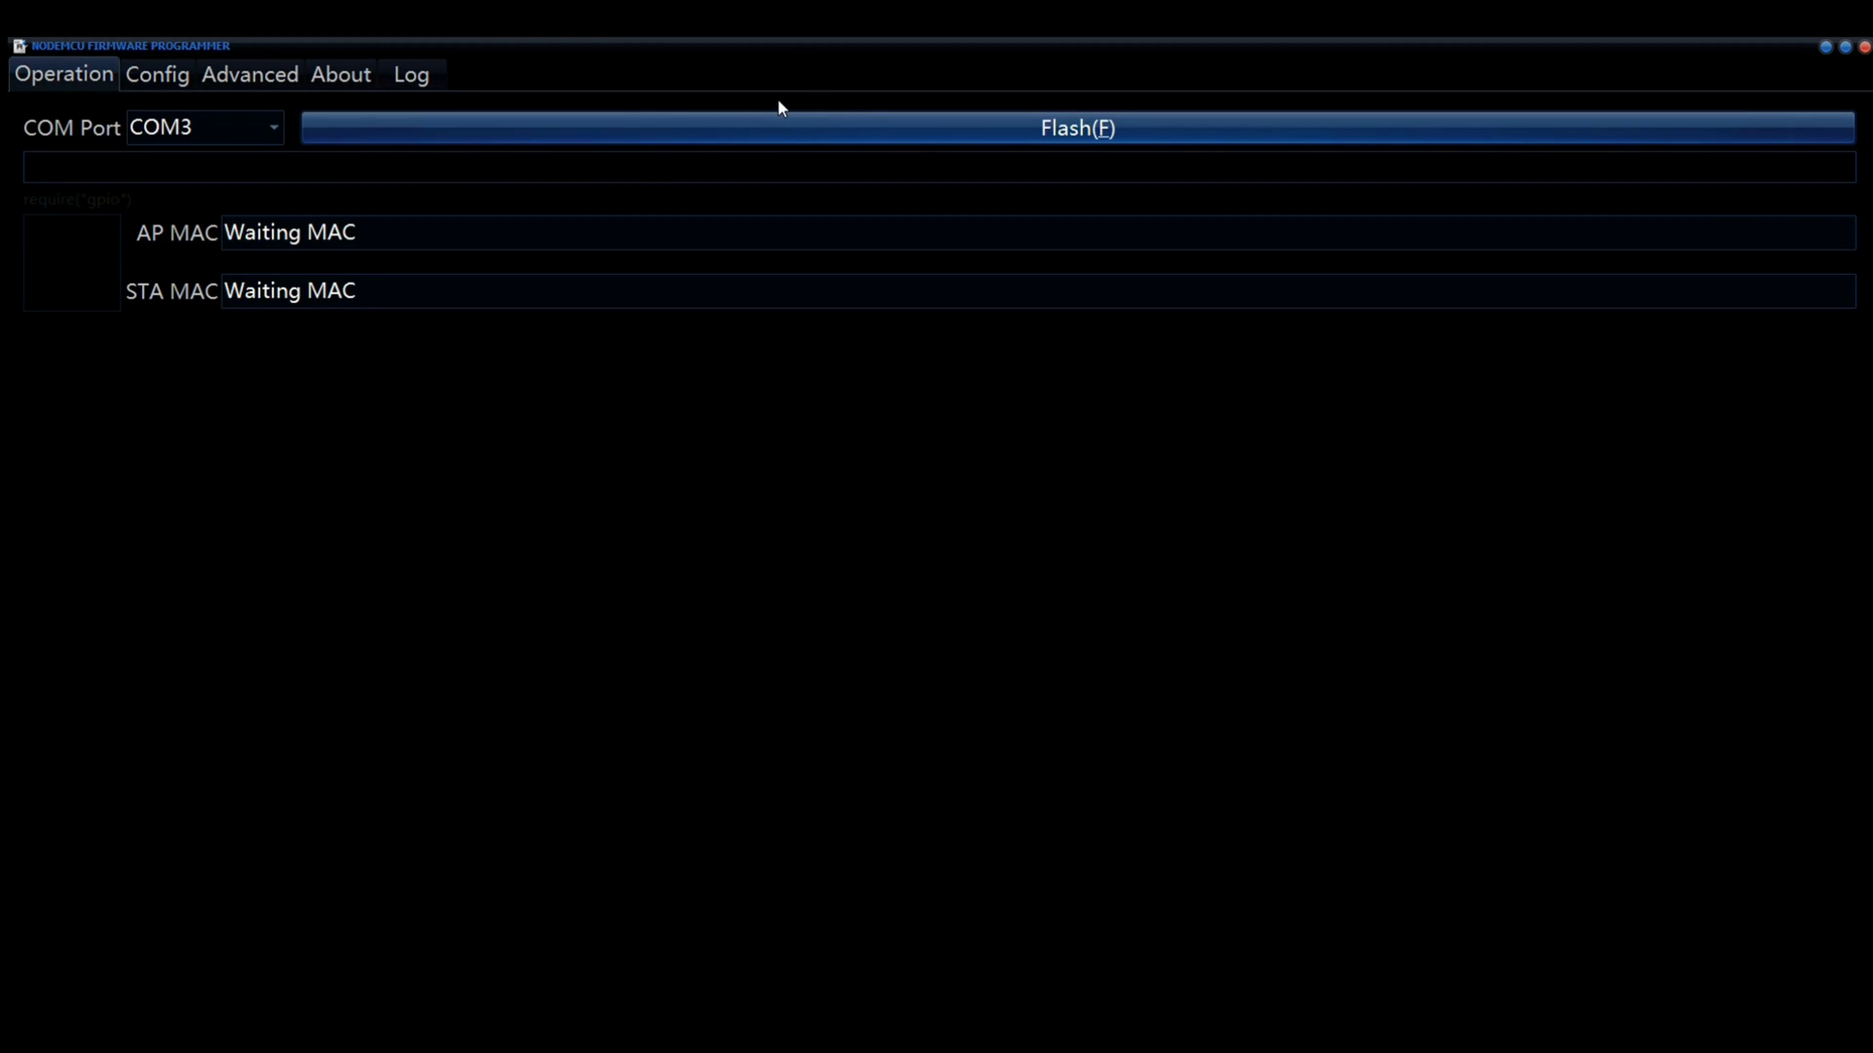
key("alt+f")
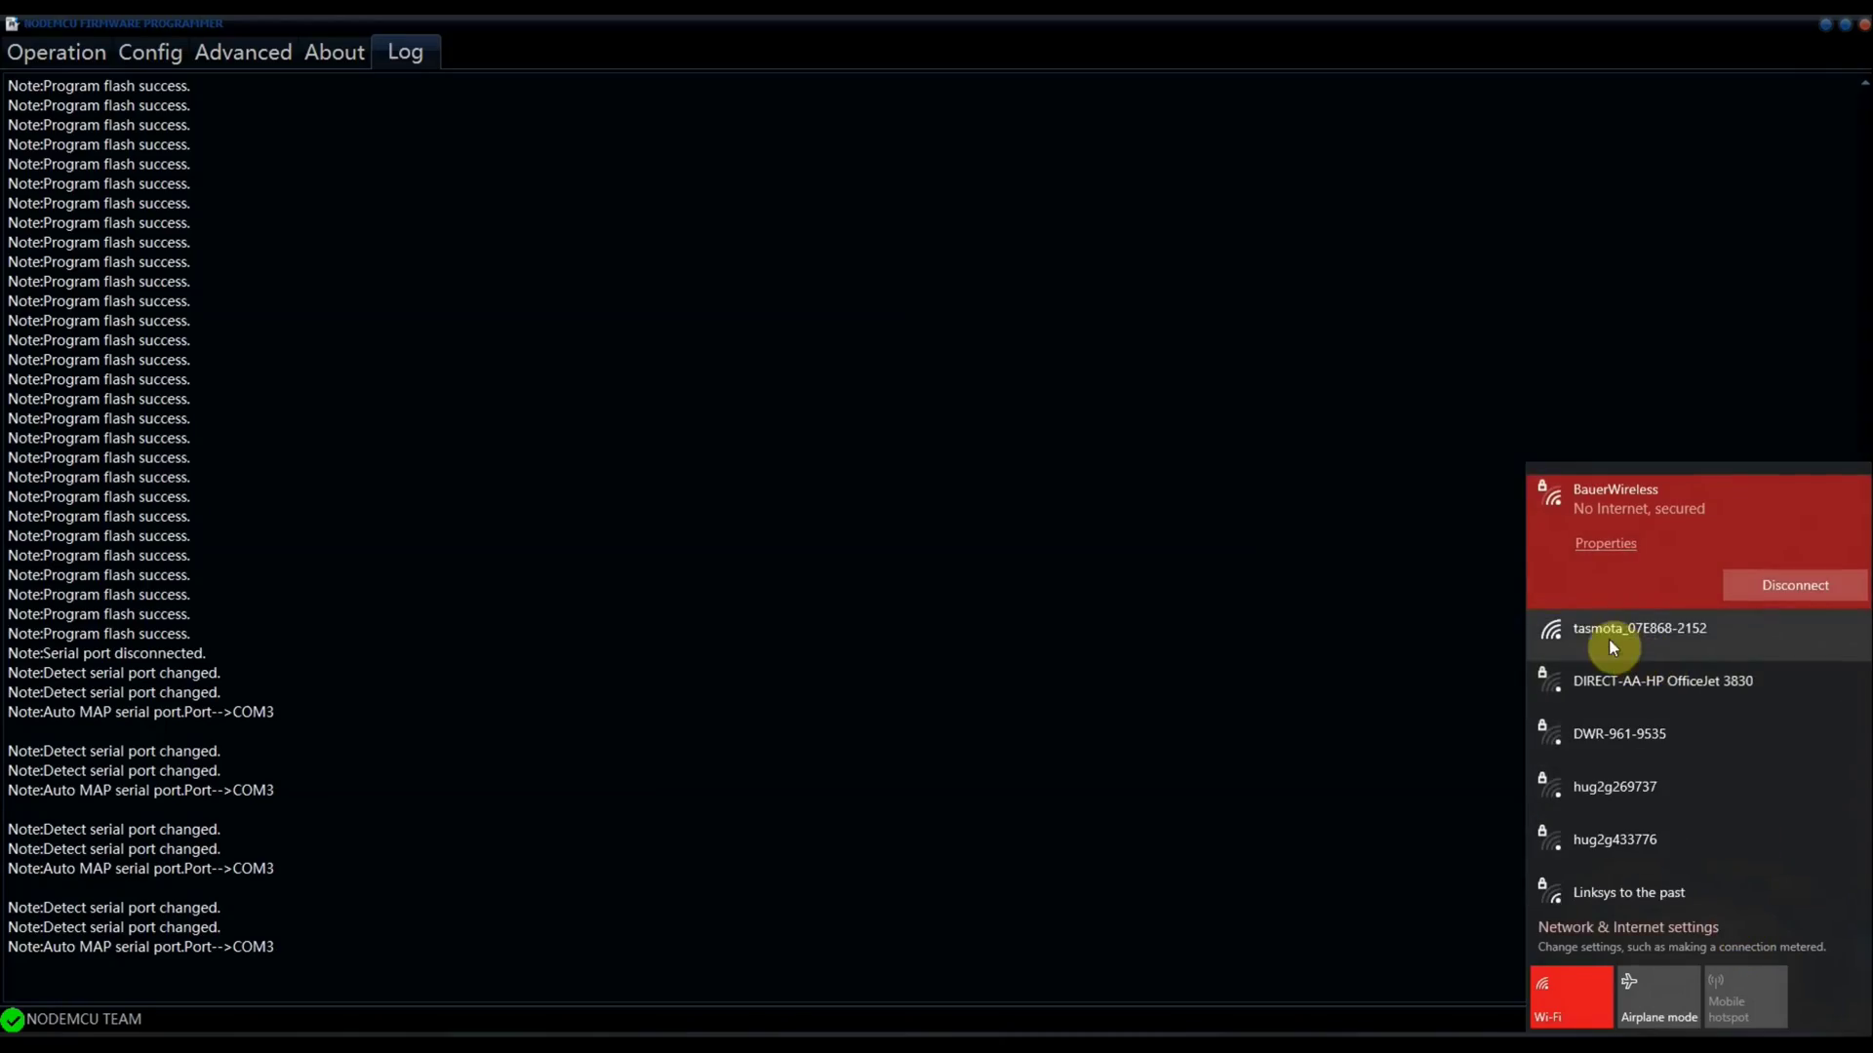
- Join the PC to the open tasmota_07E868-2152 Wi-Fi network
left_click(1666, 632)
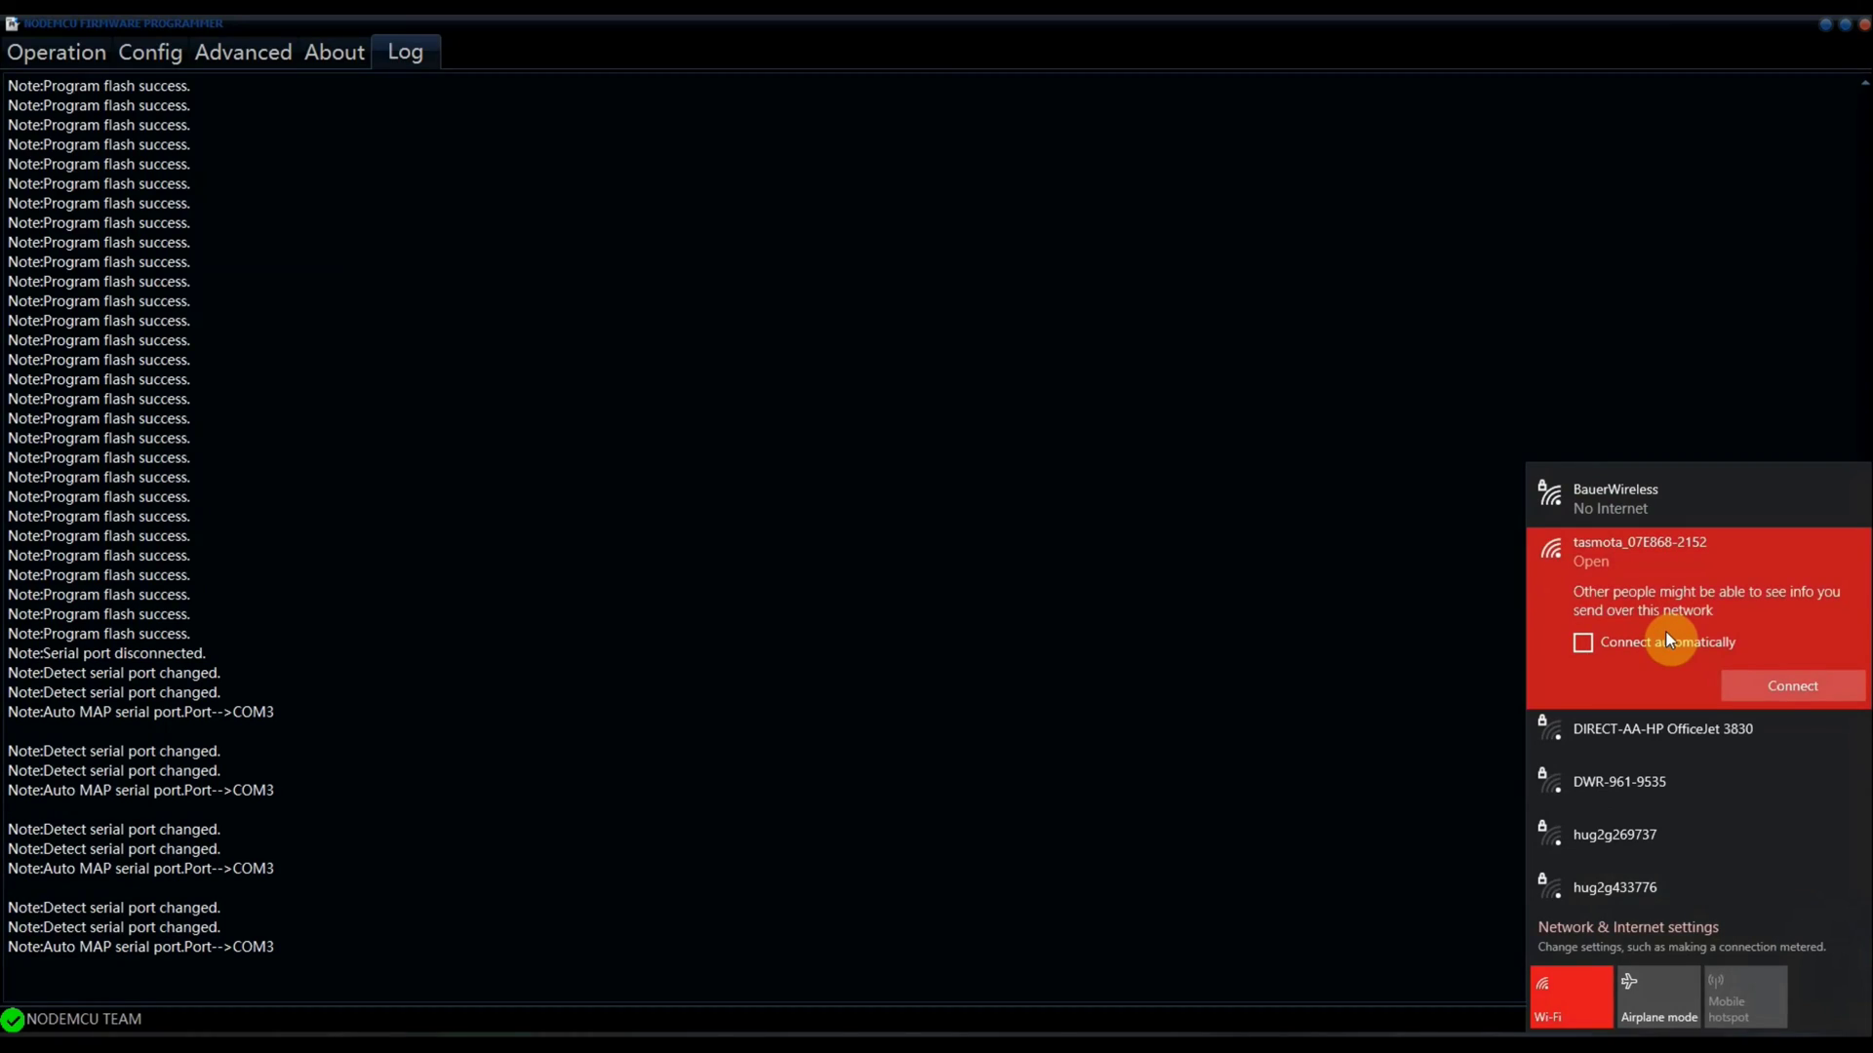
left_click(1765, 677)
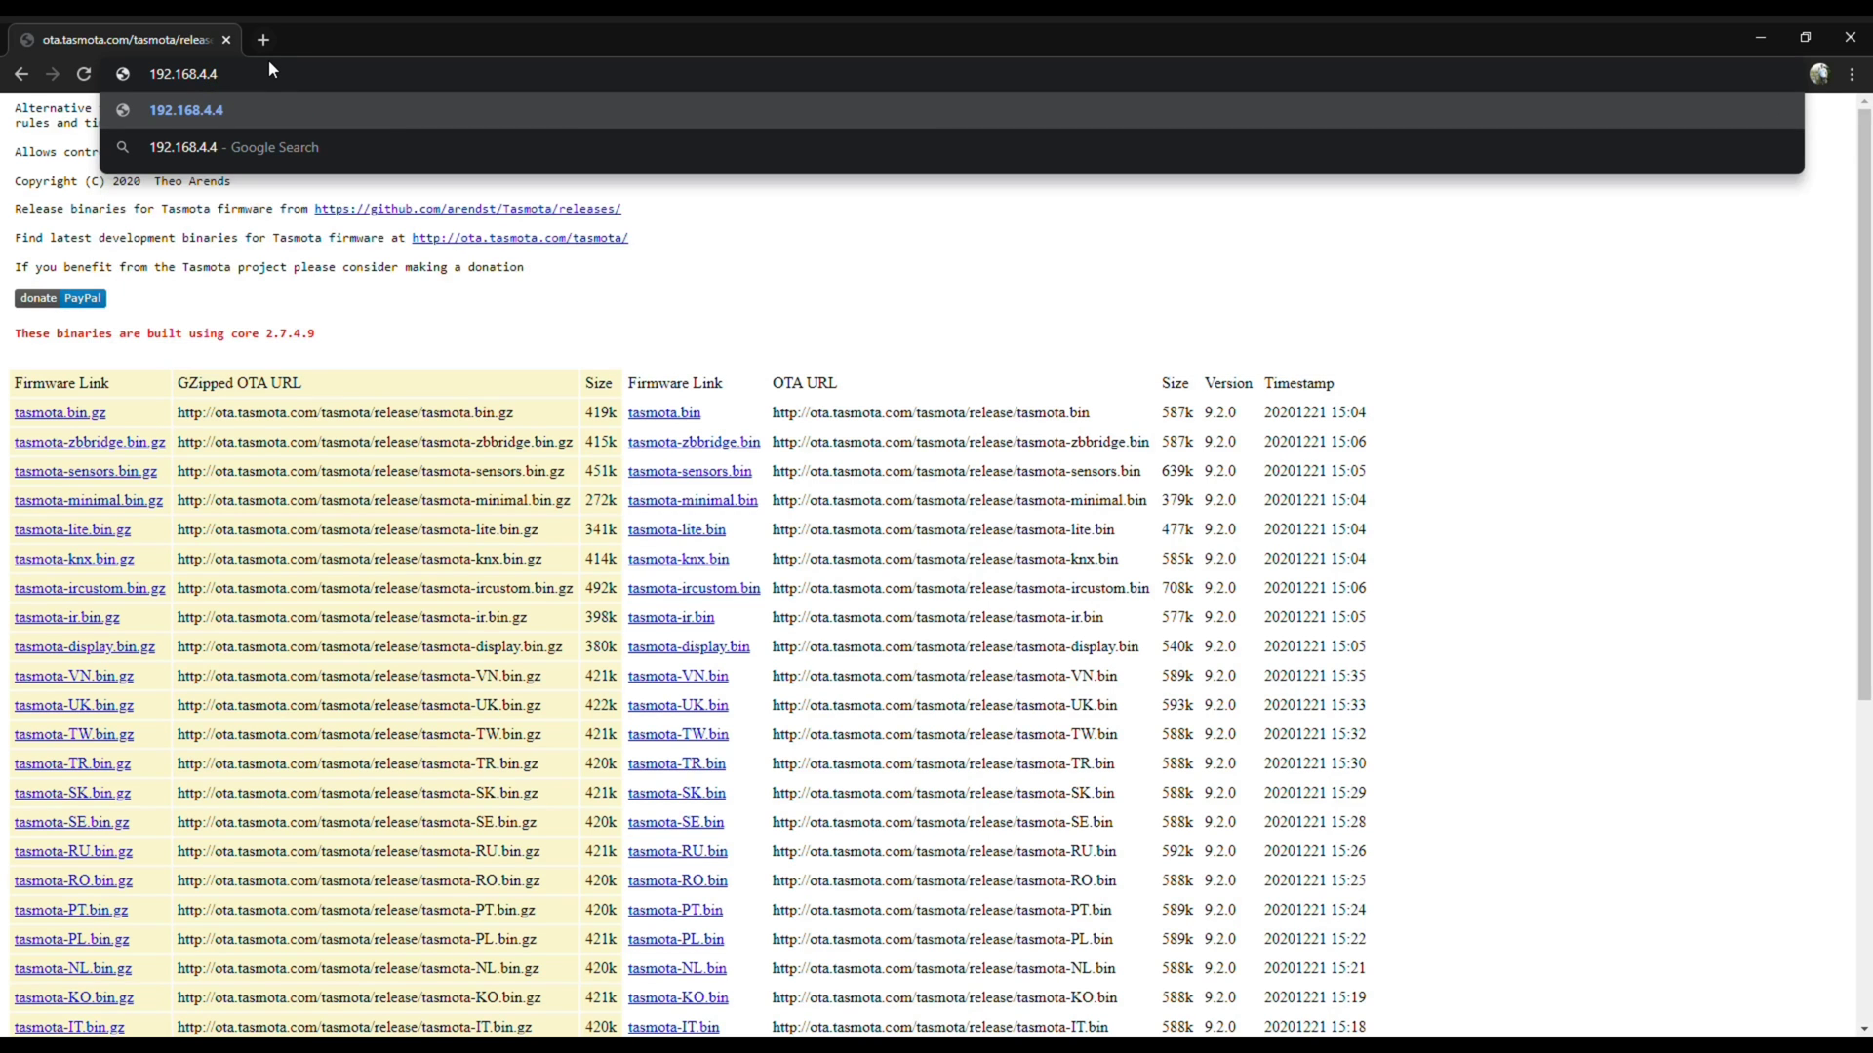
- At 192.168.4.1, choose BauerWireless from the scan, enter its password, and save
type("1")
key("Return")
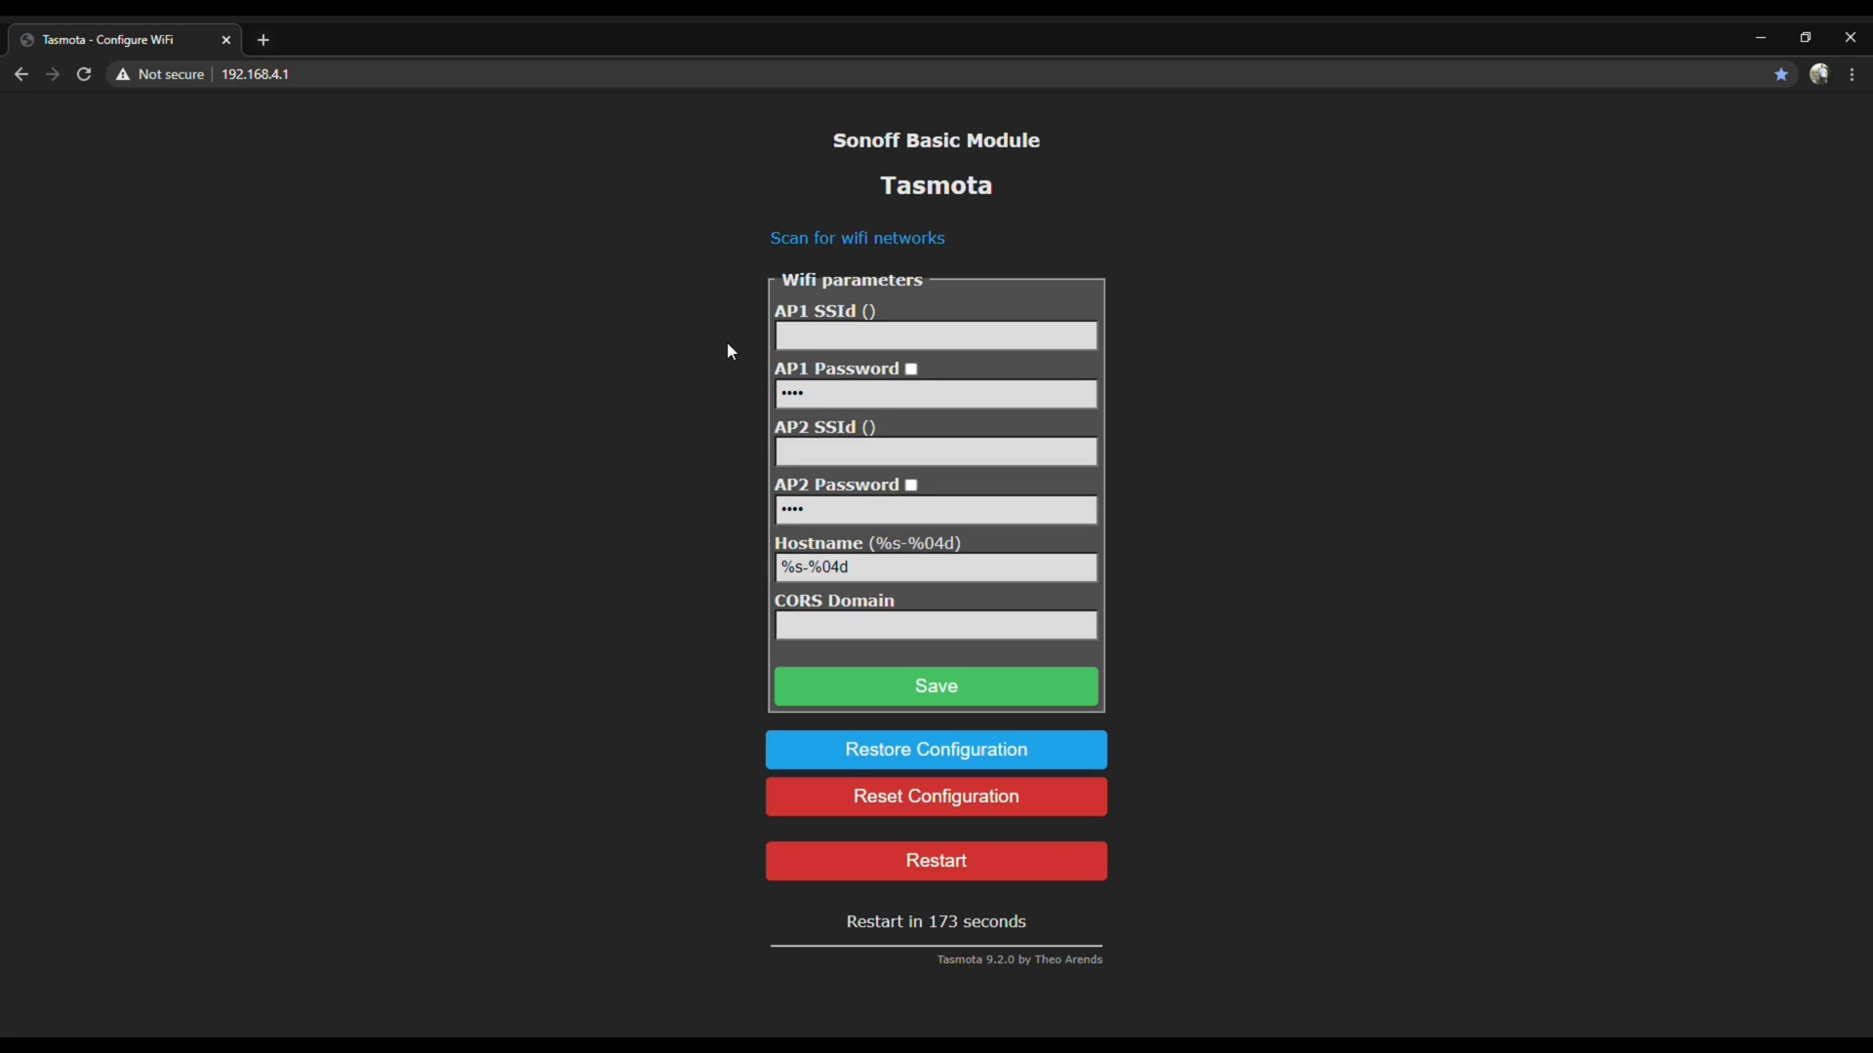
left_click(806, 243)
left_click(804, 244)
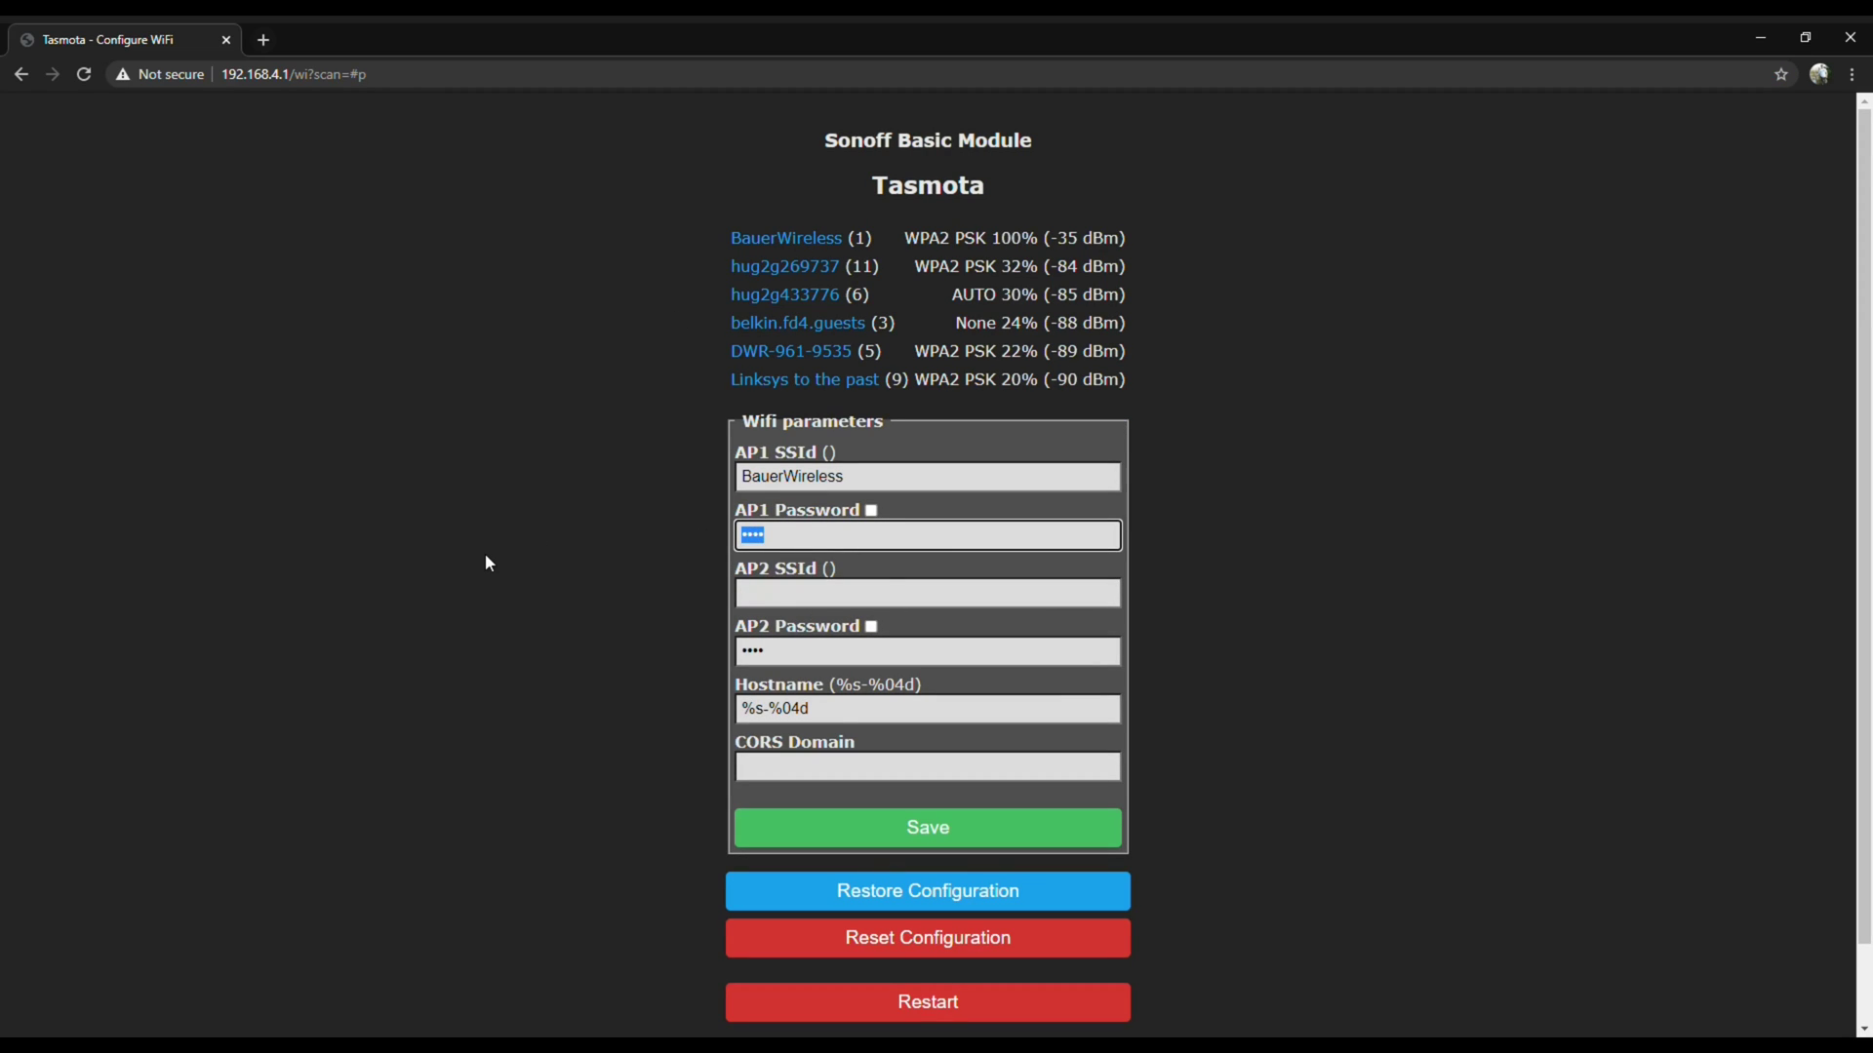
type("*******")
left_click(912, 841)
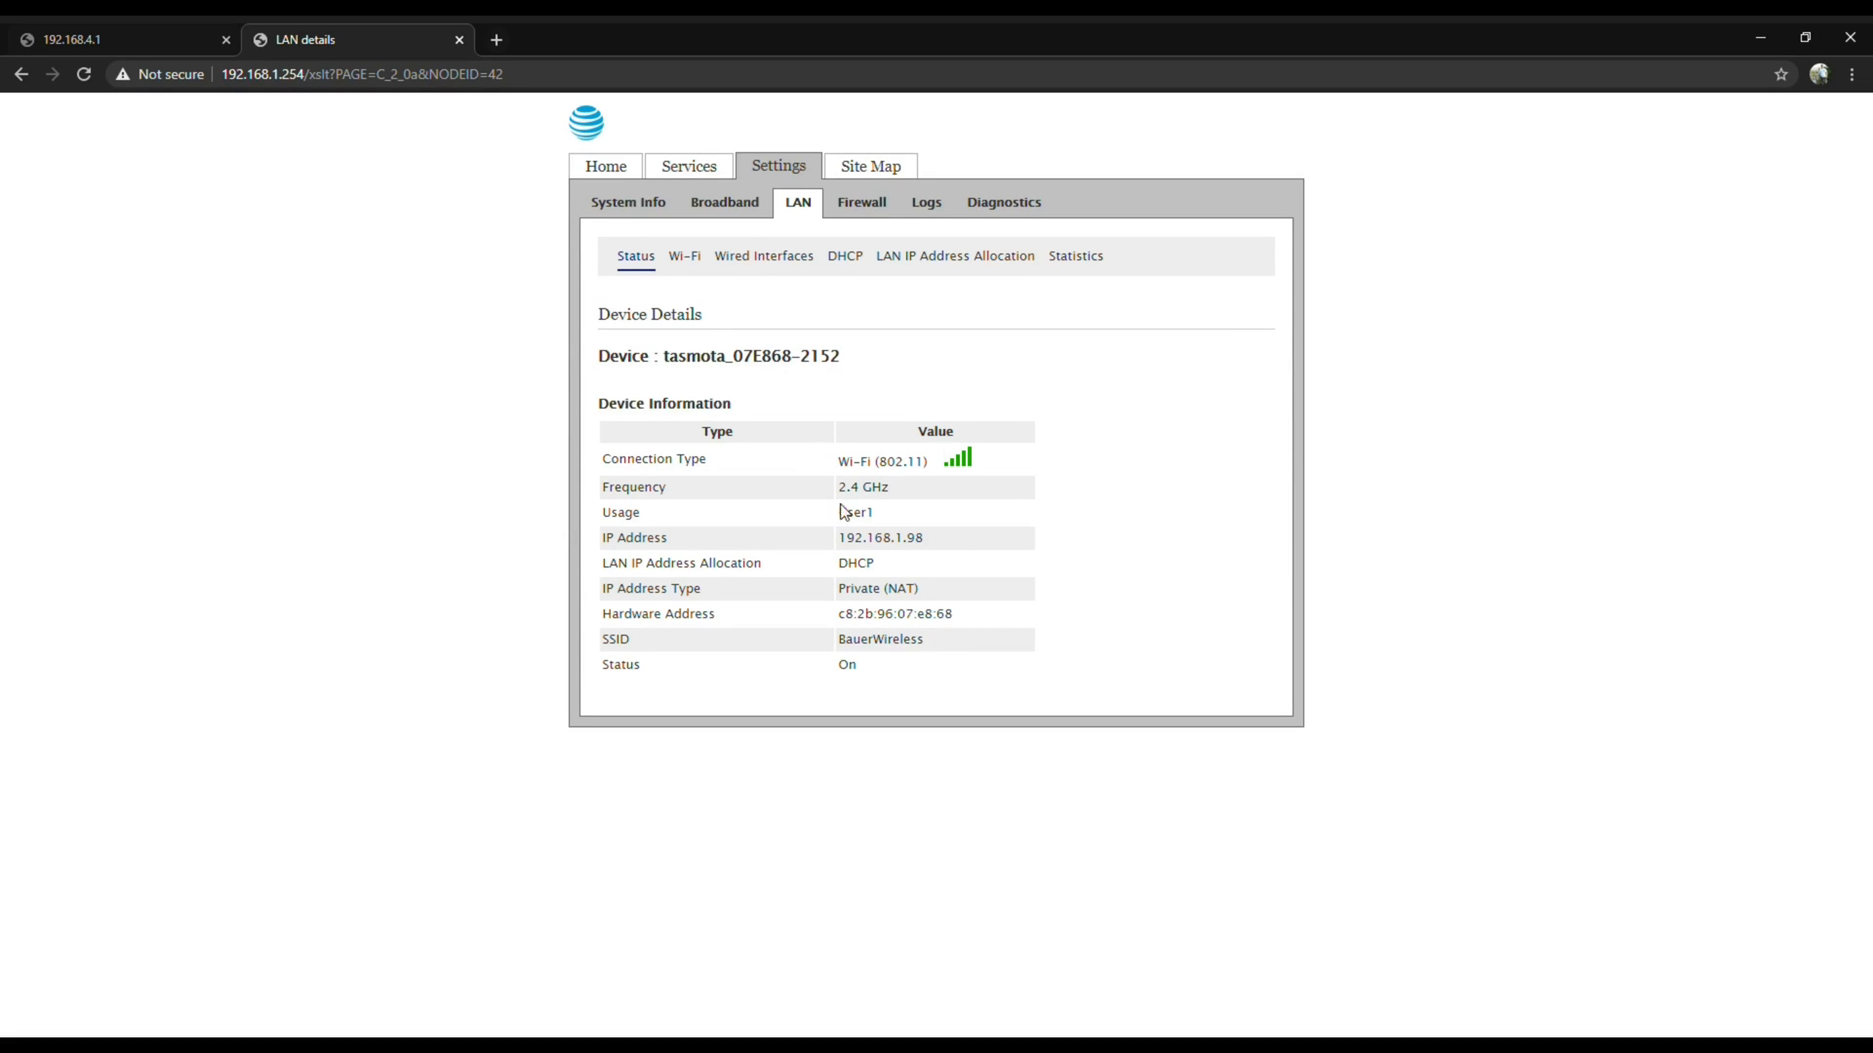
- Copy the plug's IP 192.168.1.98 from the router's LAN details and browse to it
left_click_drag(954, 546, 840, 547)
key("ctrl+c")
left_click(863, 554)
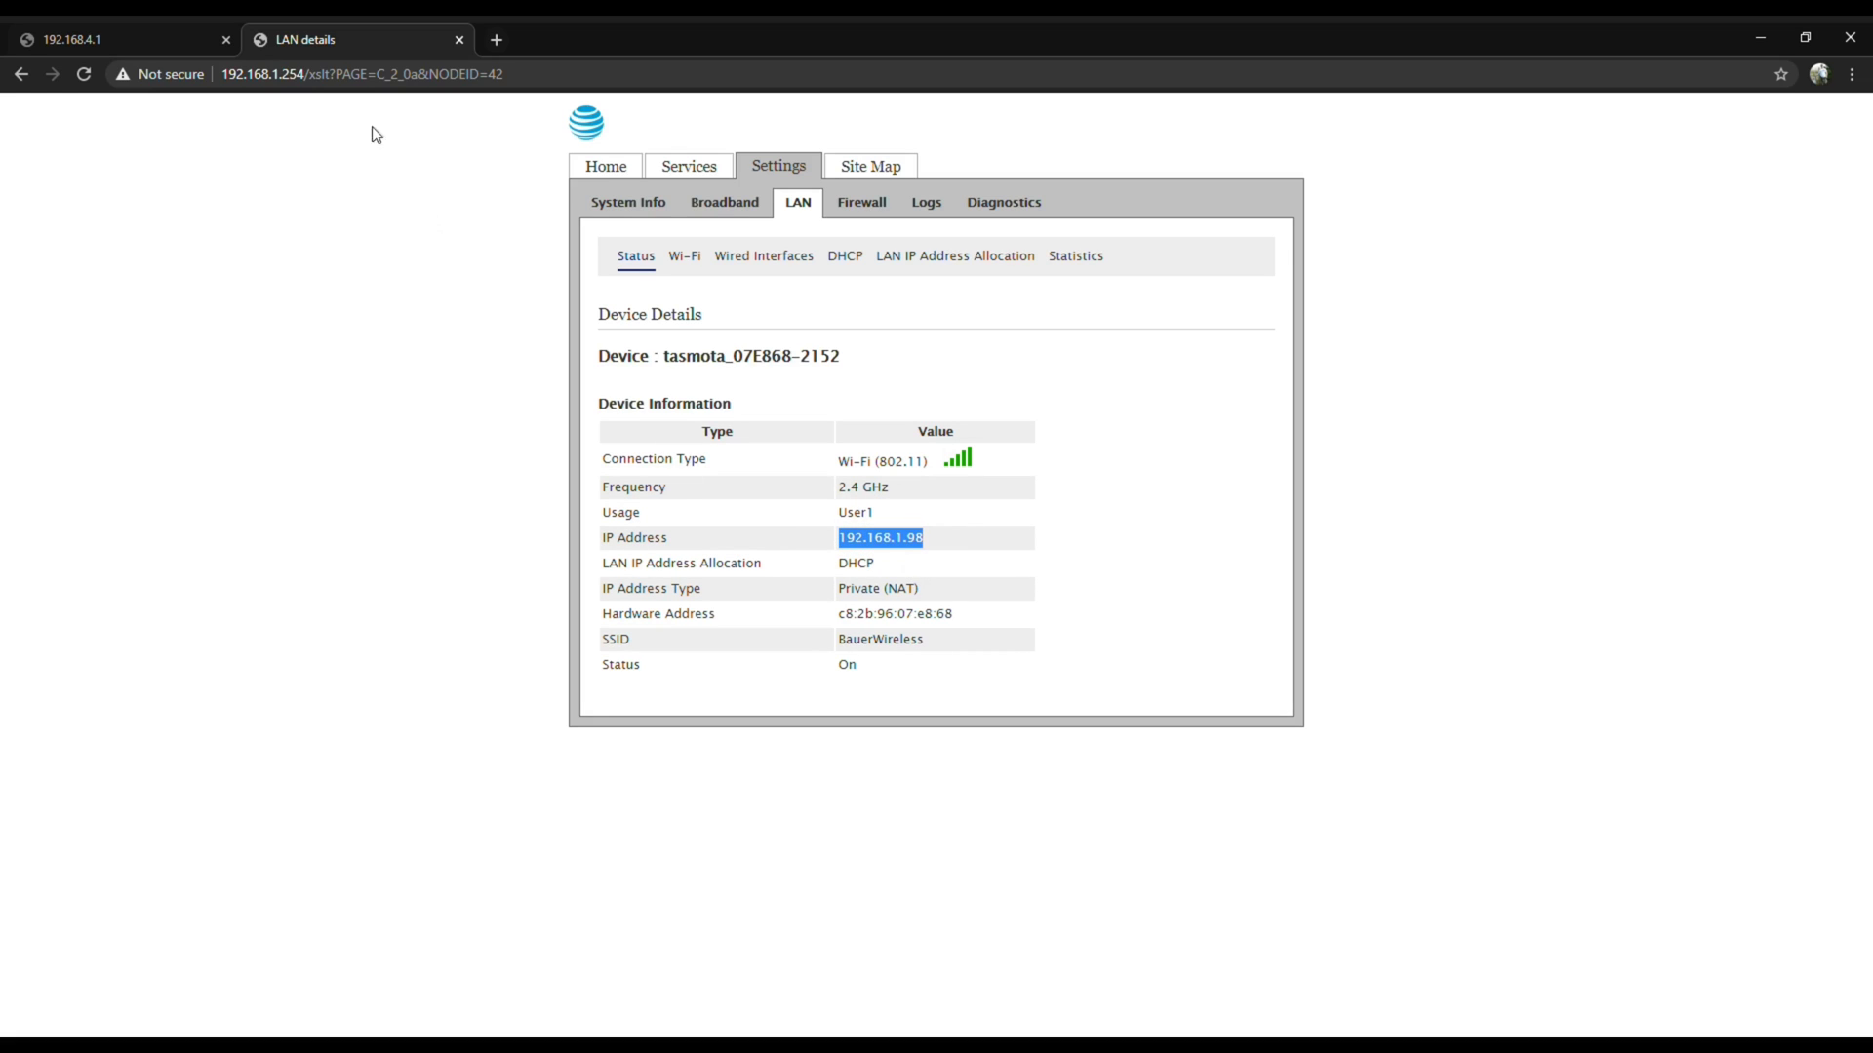
left_click(346, 78)
triple_click(344, 86)
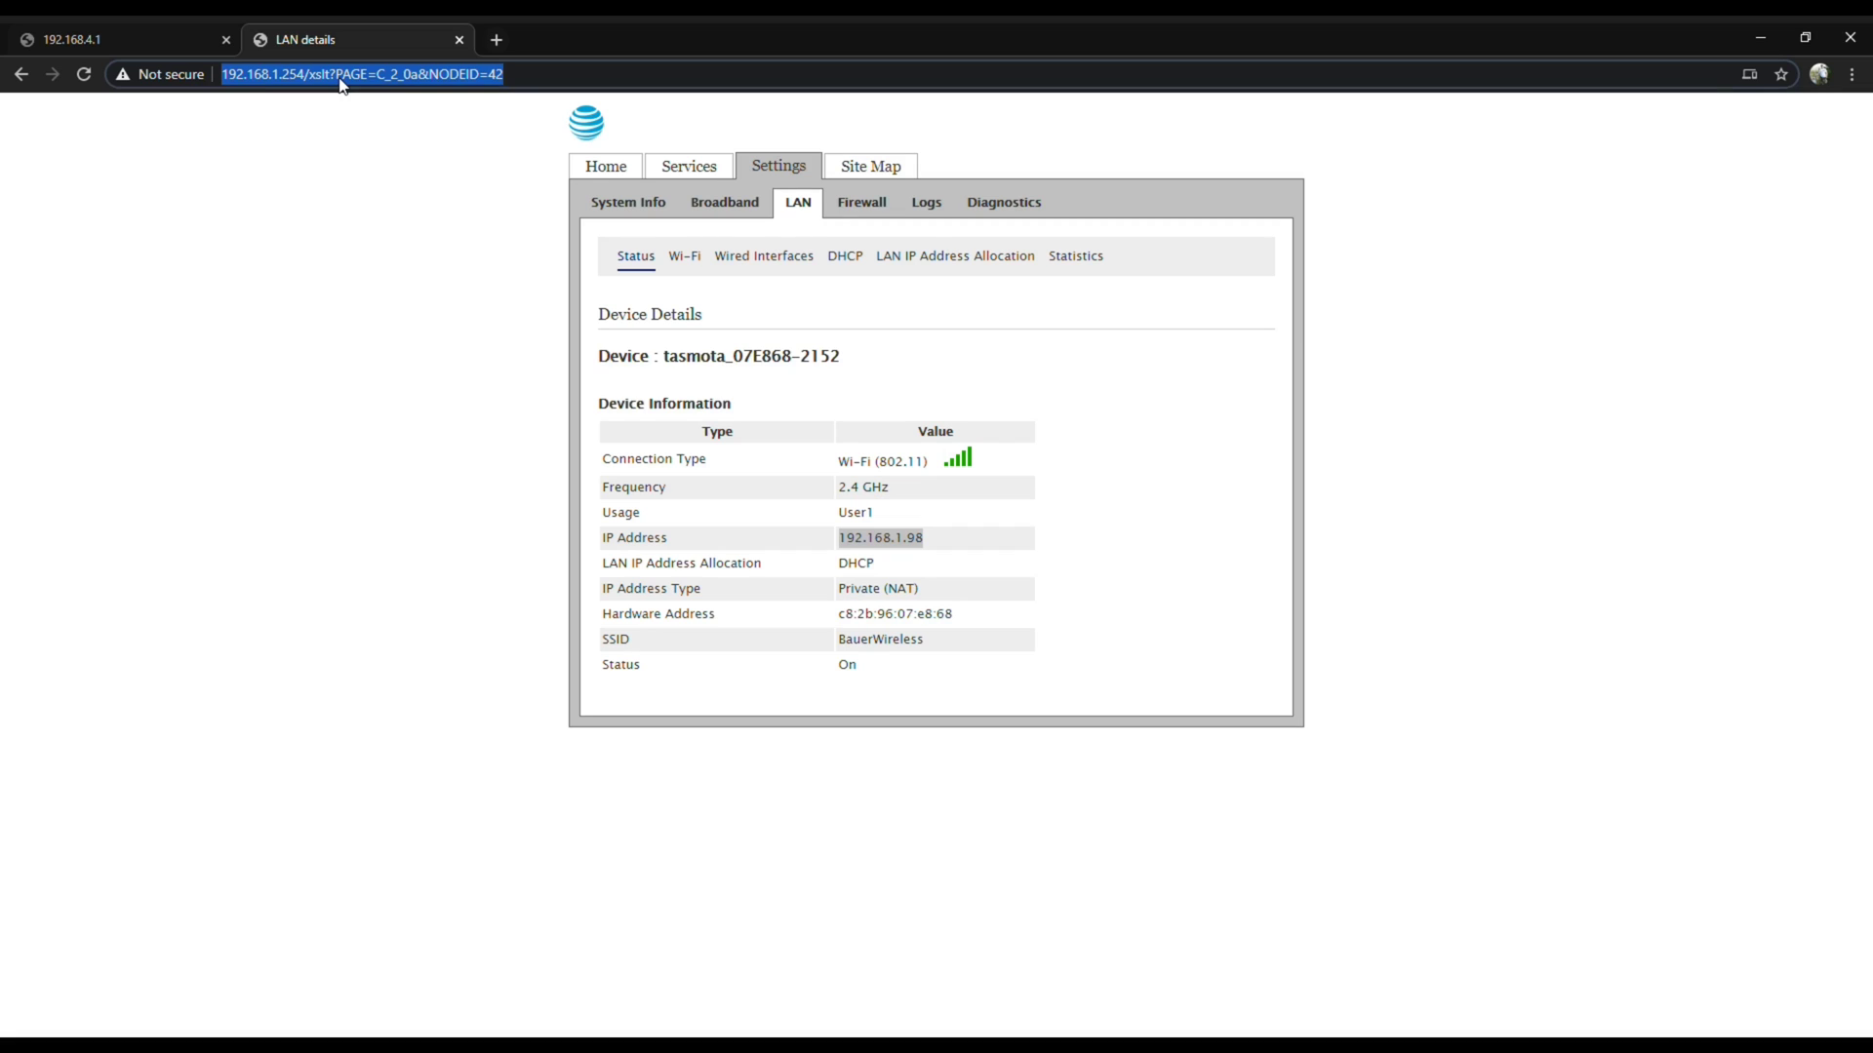
key("ctrl+v")
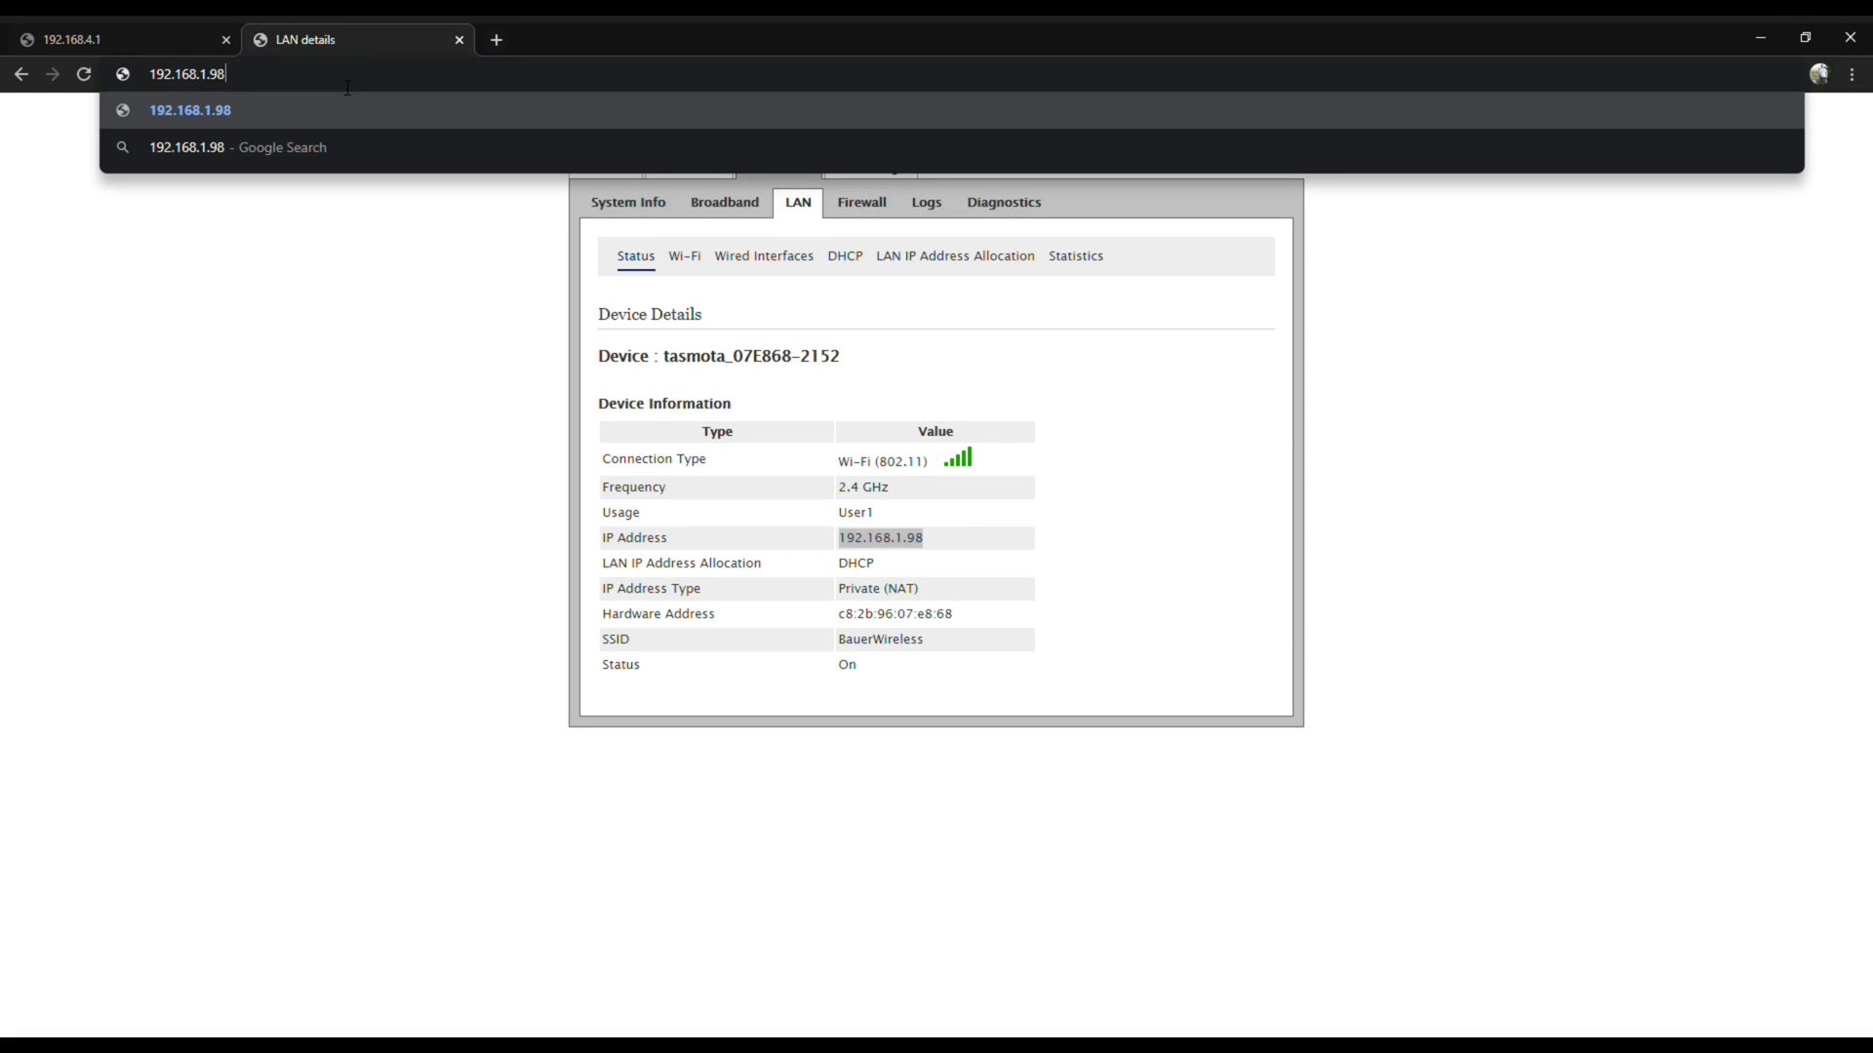
key("Return")
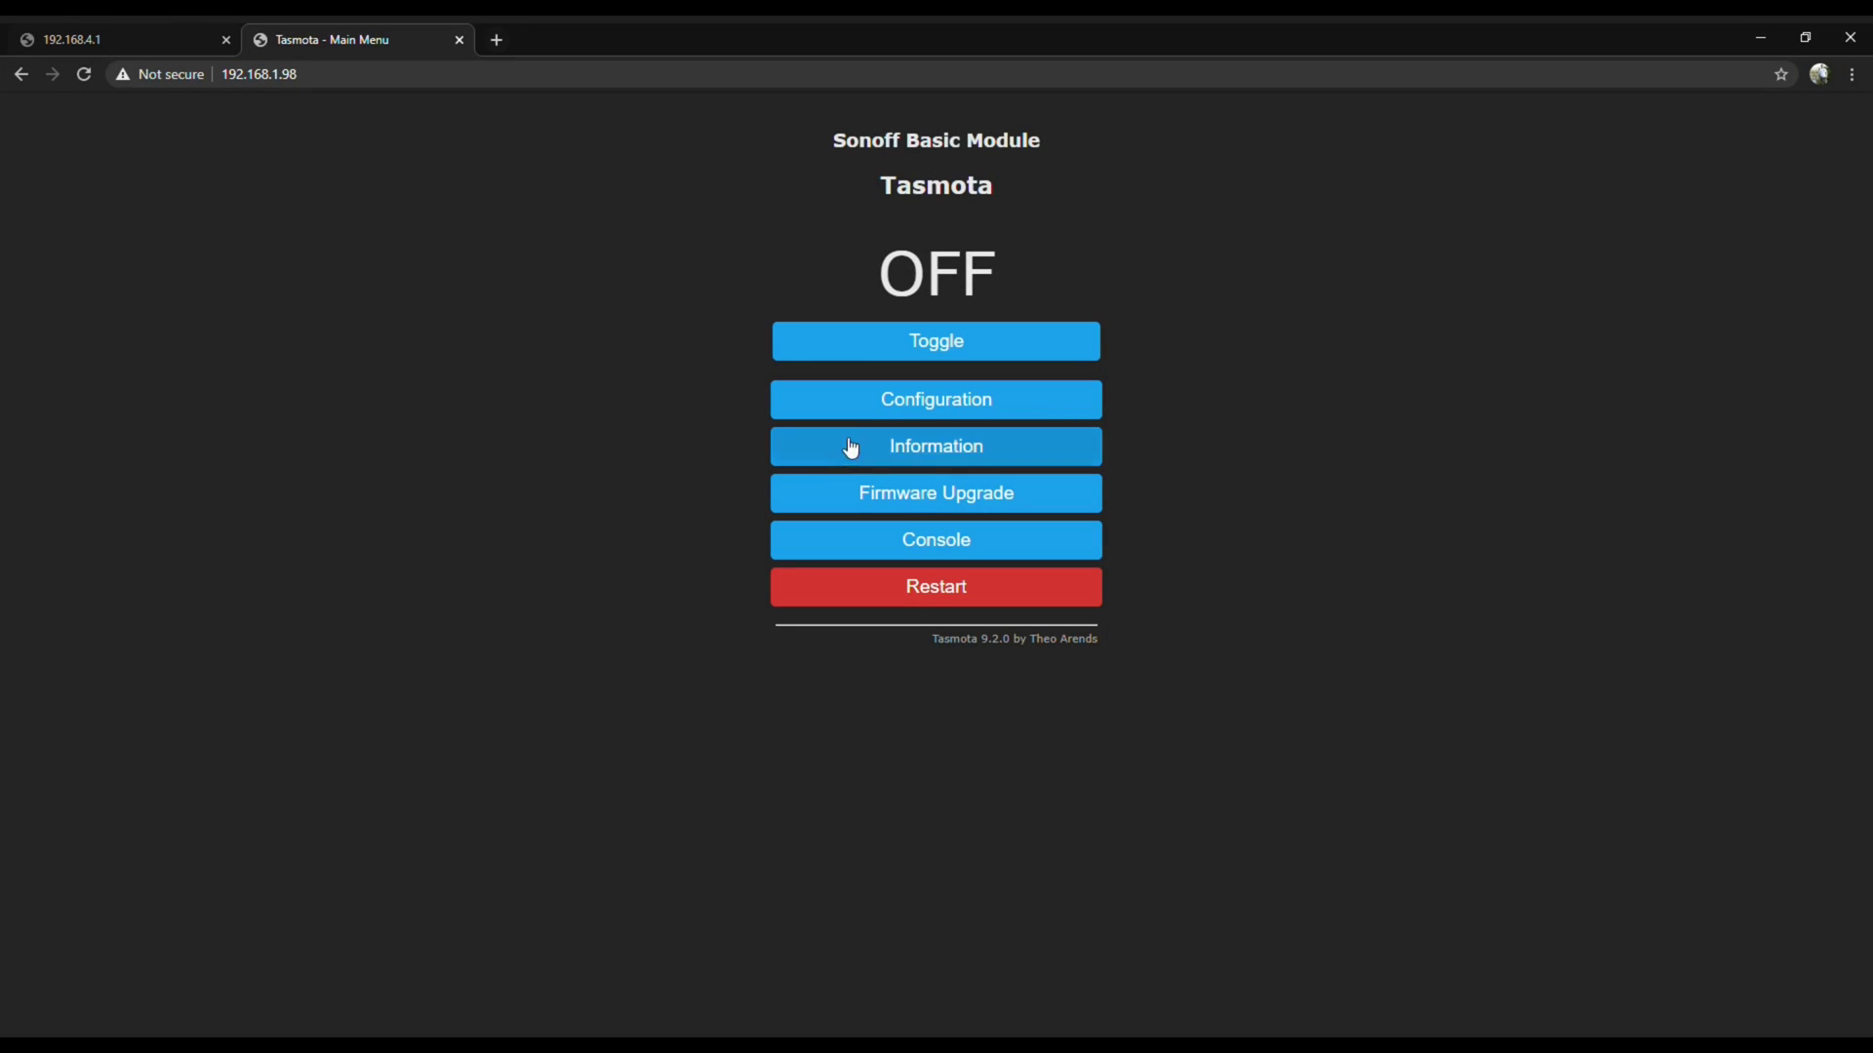
- Save Sonoff S31 (41) as the module type in Configure Module
left_click(877, 420)
left_click(869, 255)
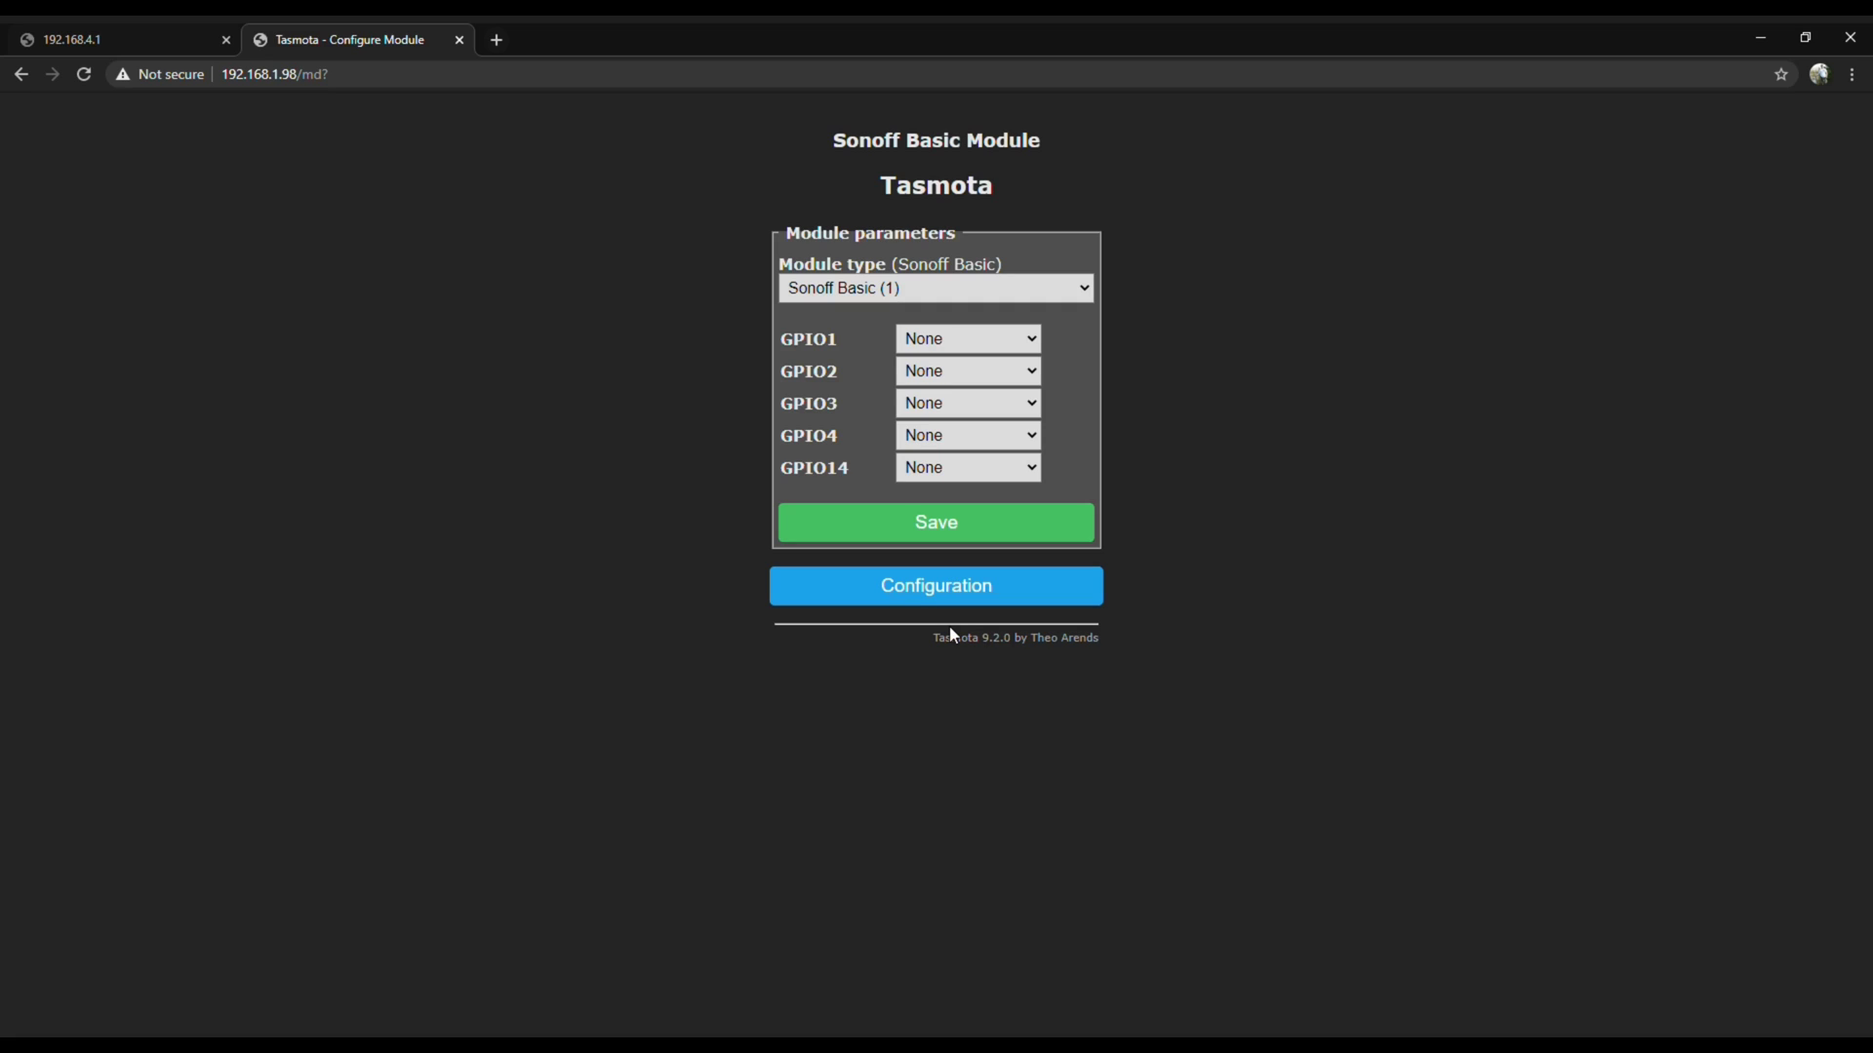
left_click(835, 626)
left_click(925, 536)
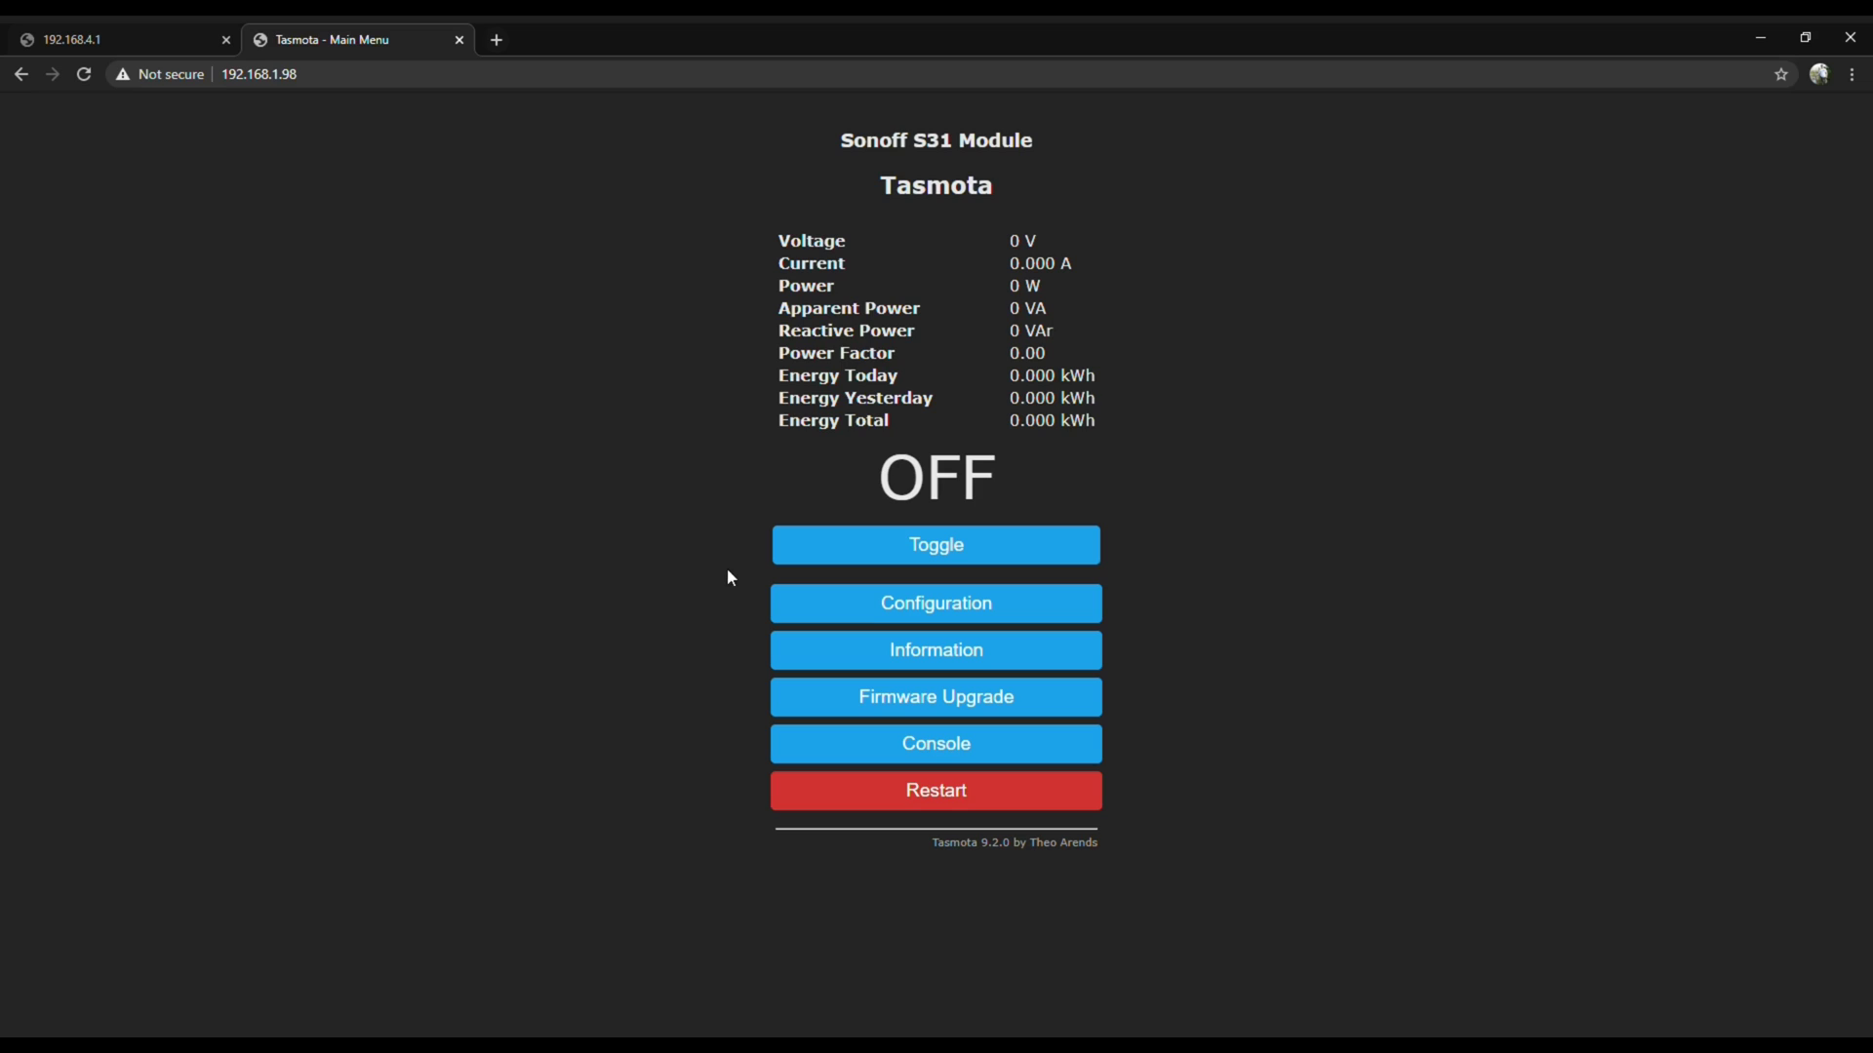
- Save MQTT with host 192.168.1.78, replacing the default DVES_USER login with the broker's credentials
left_click(929, 612)
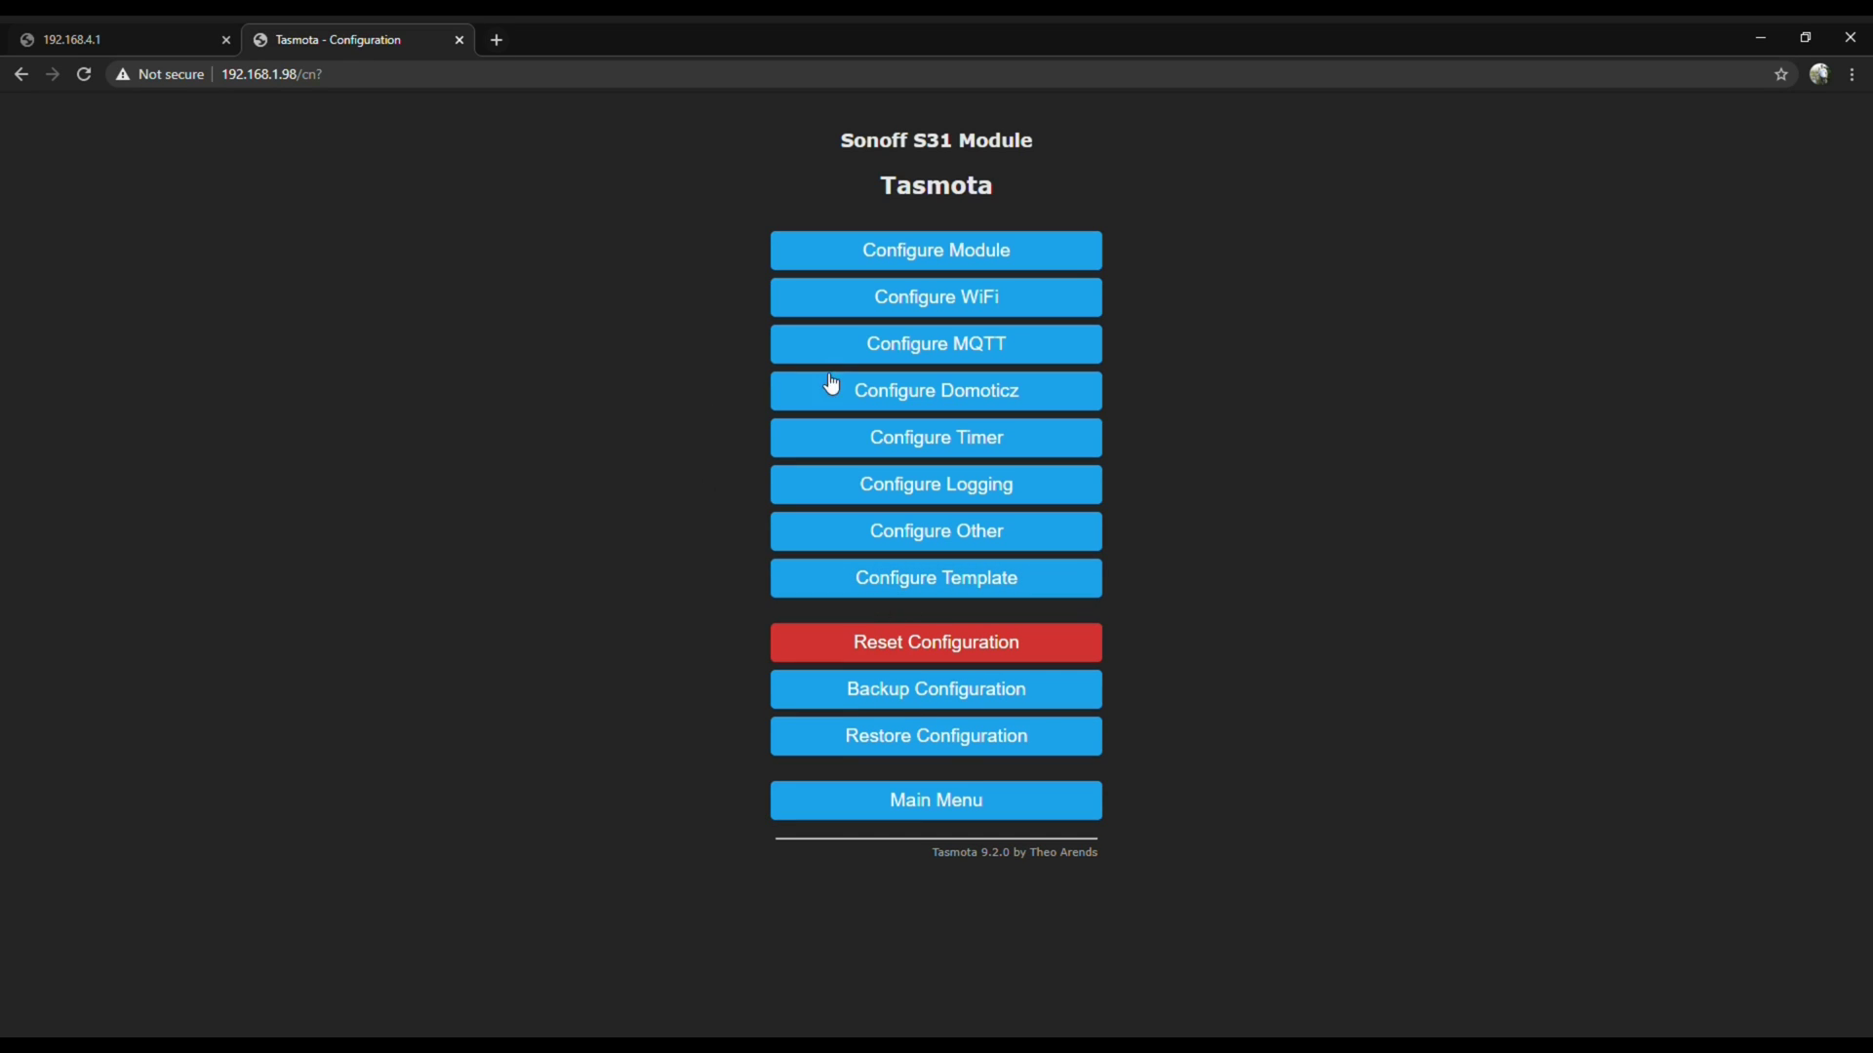
left_click(936, 353)
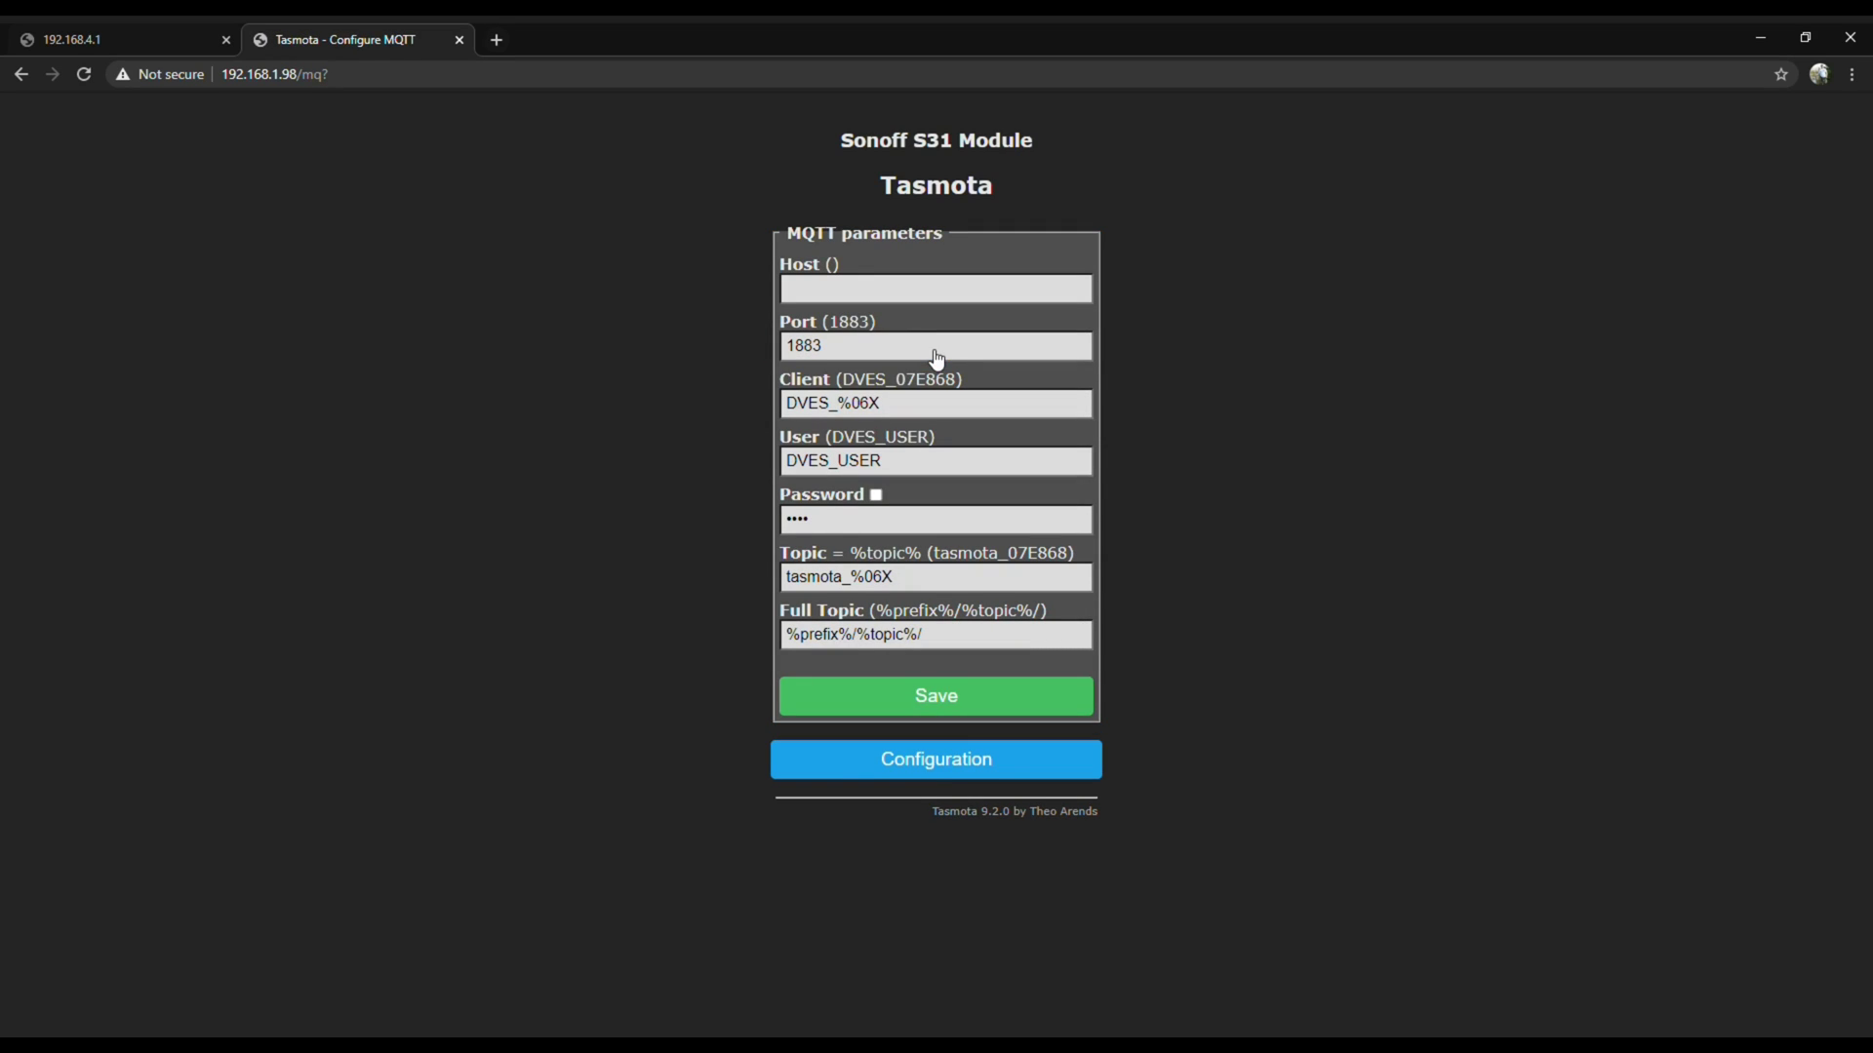
left_click(915, 299)
key("Down")
key("Return")
left_click(911, 465)
key("ctrl+a")
key("BackSpace")
key("Tab")
type("••••••••••••")
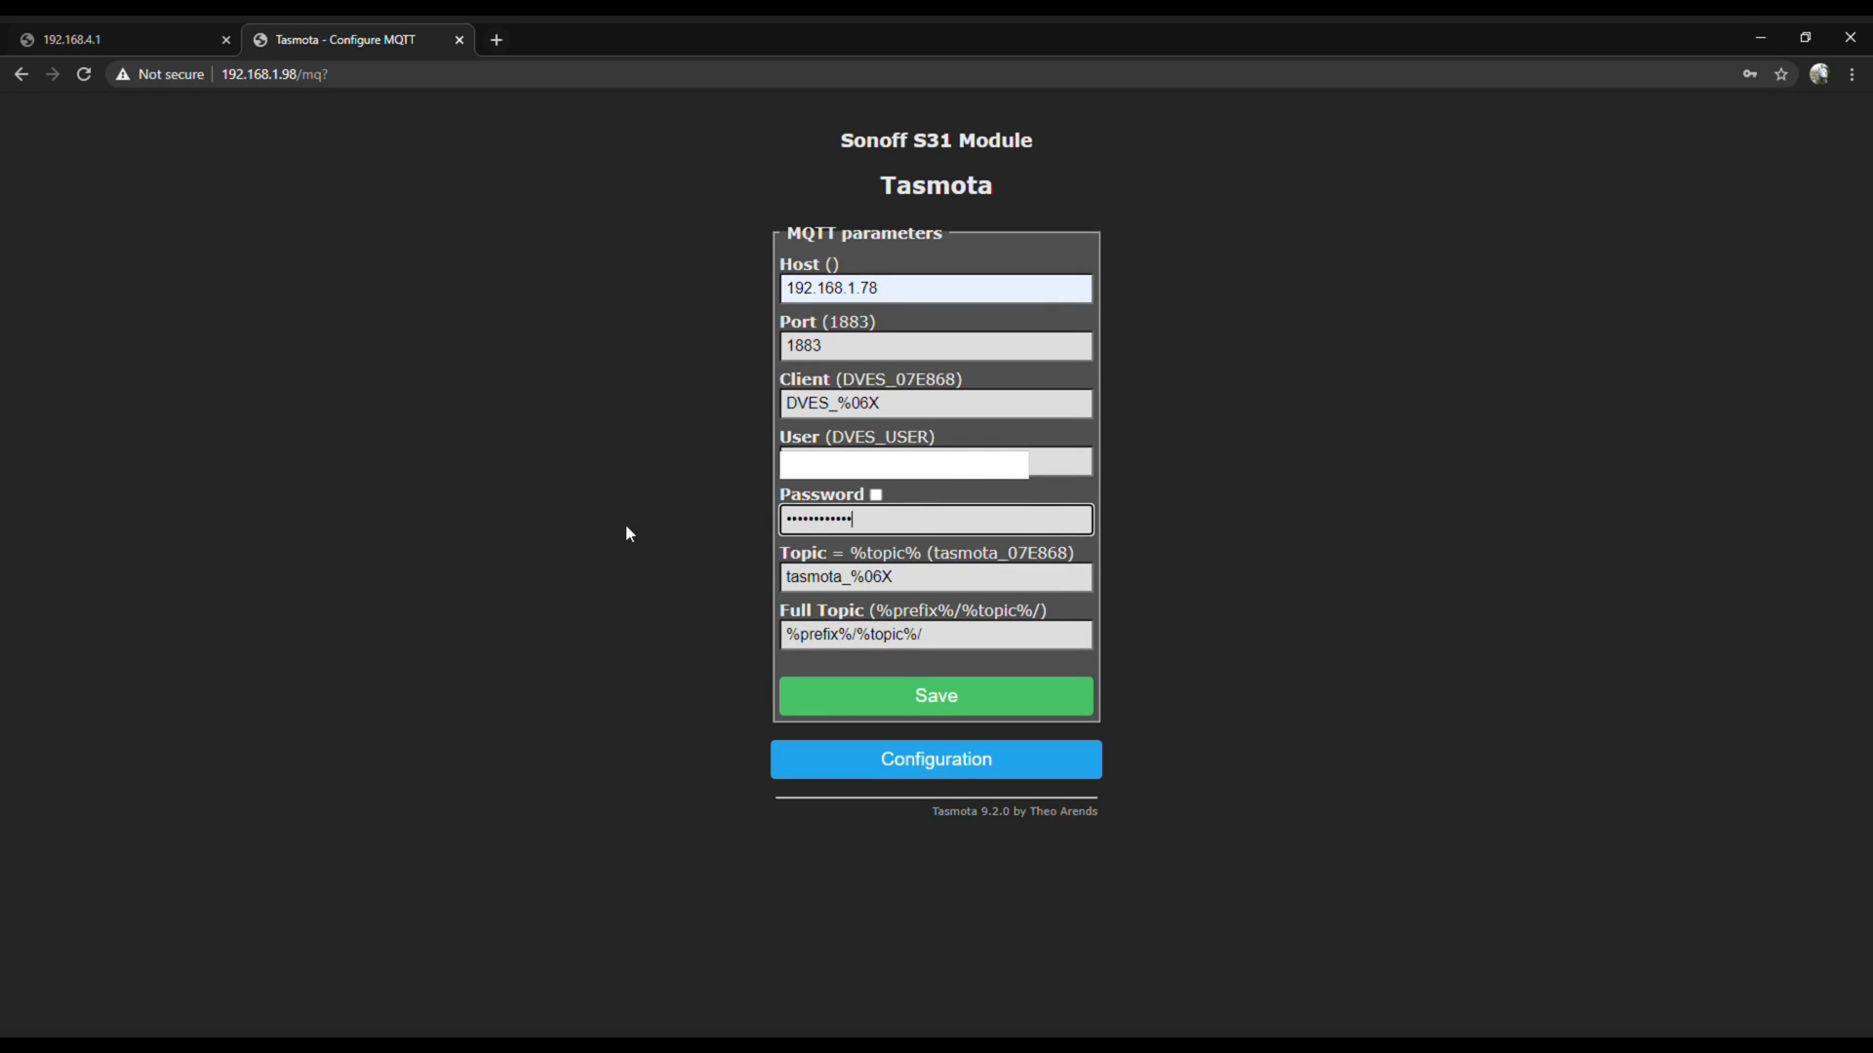
left_click(856, 715)
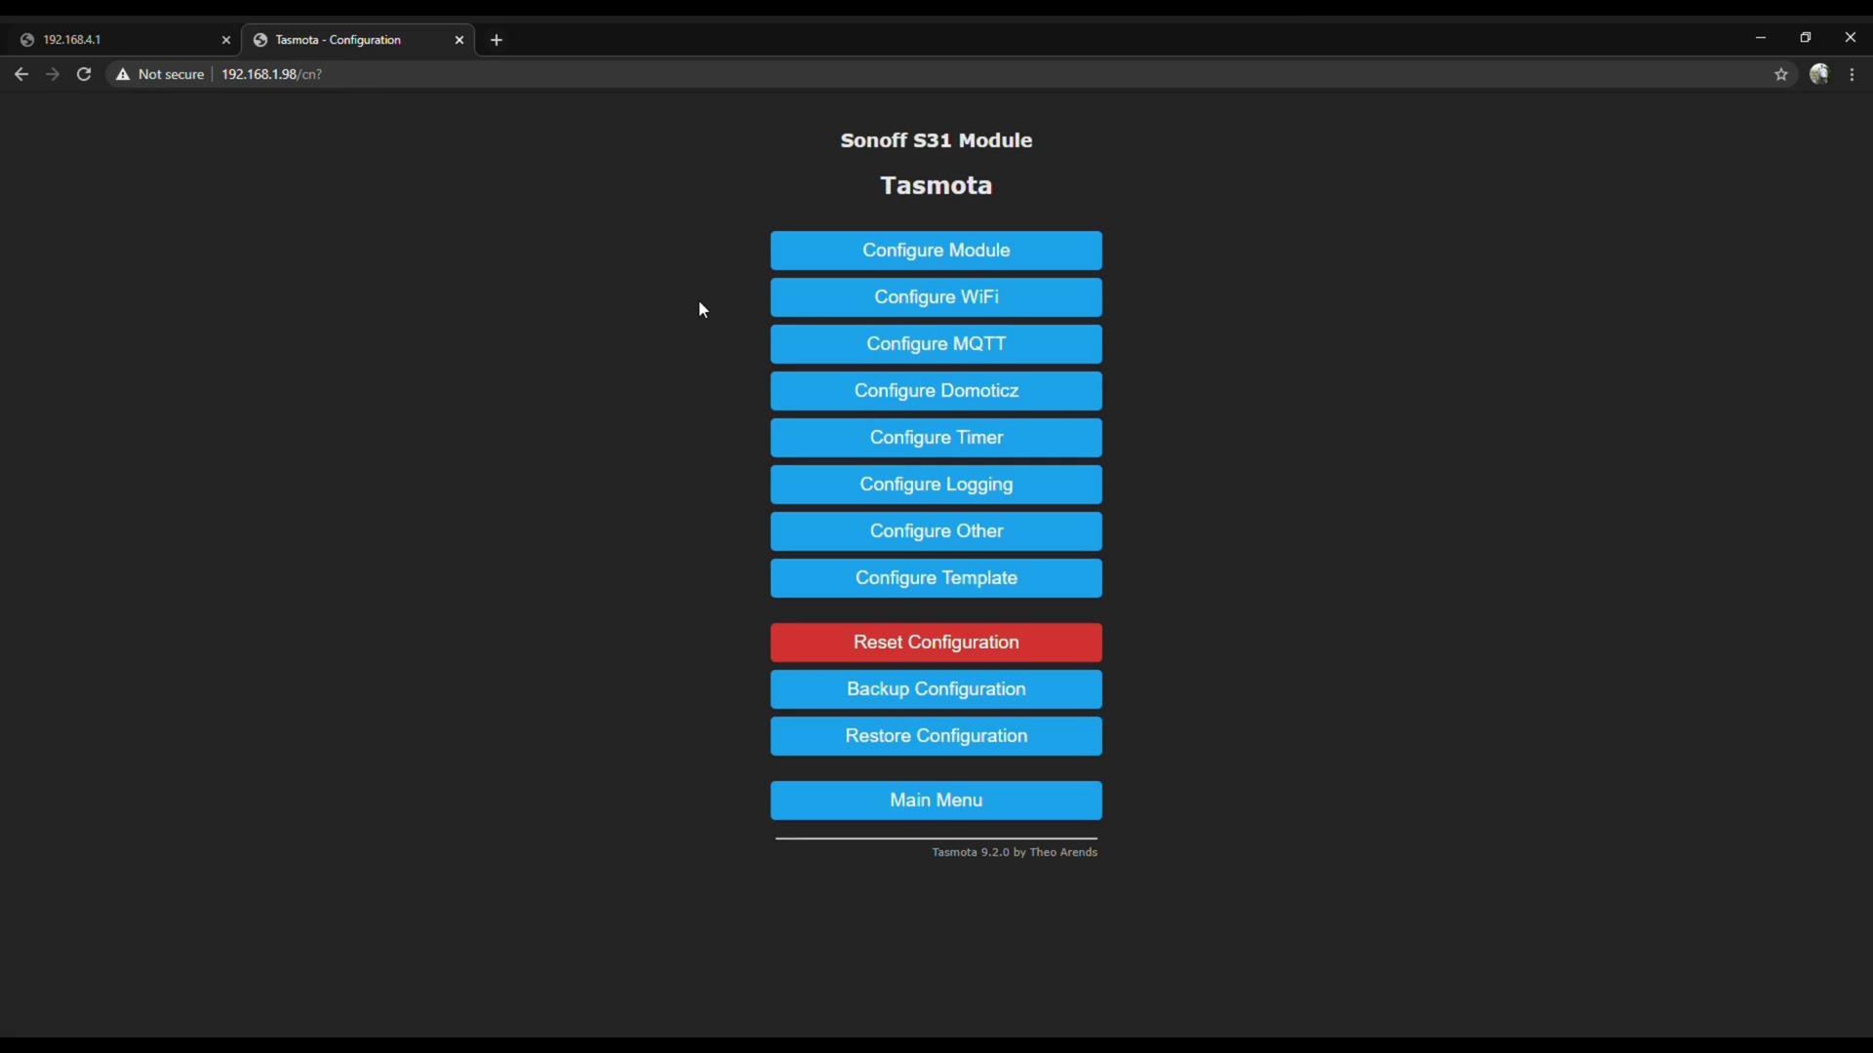
- Change the telemetry period from 300 to 30 and save the logging settings
left_click(918, 495)
left_click_drag(864, 634, 707, 610)
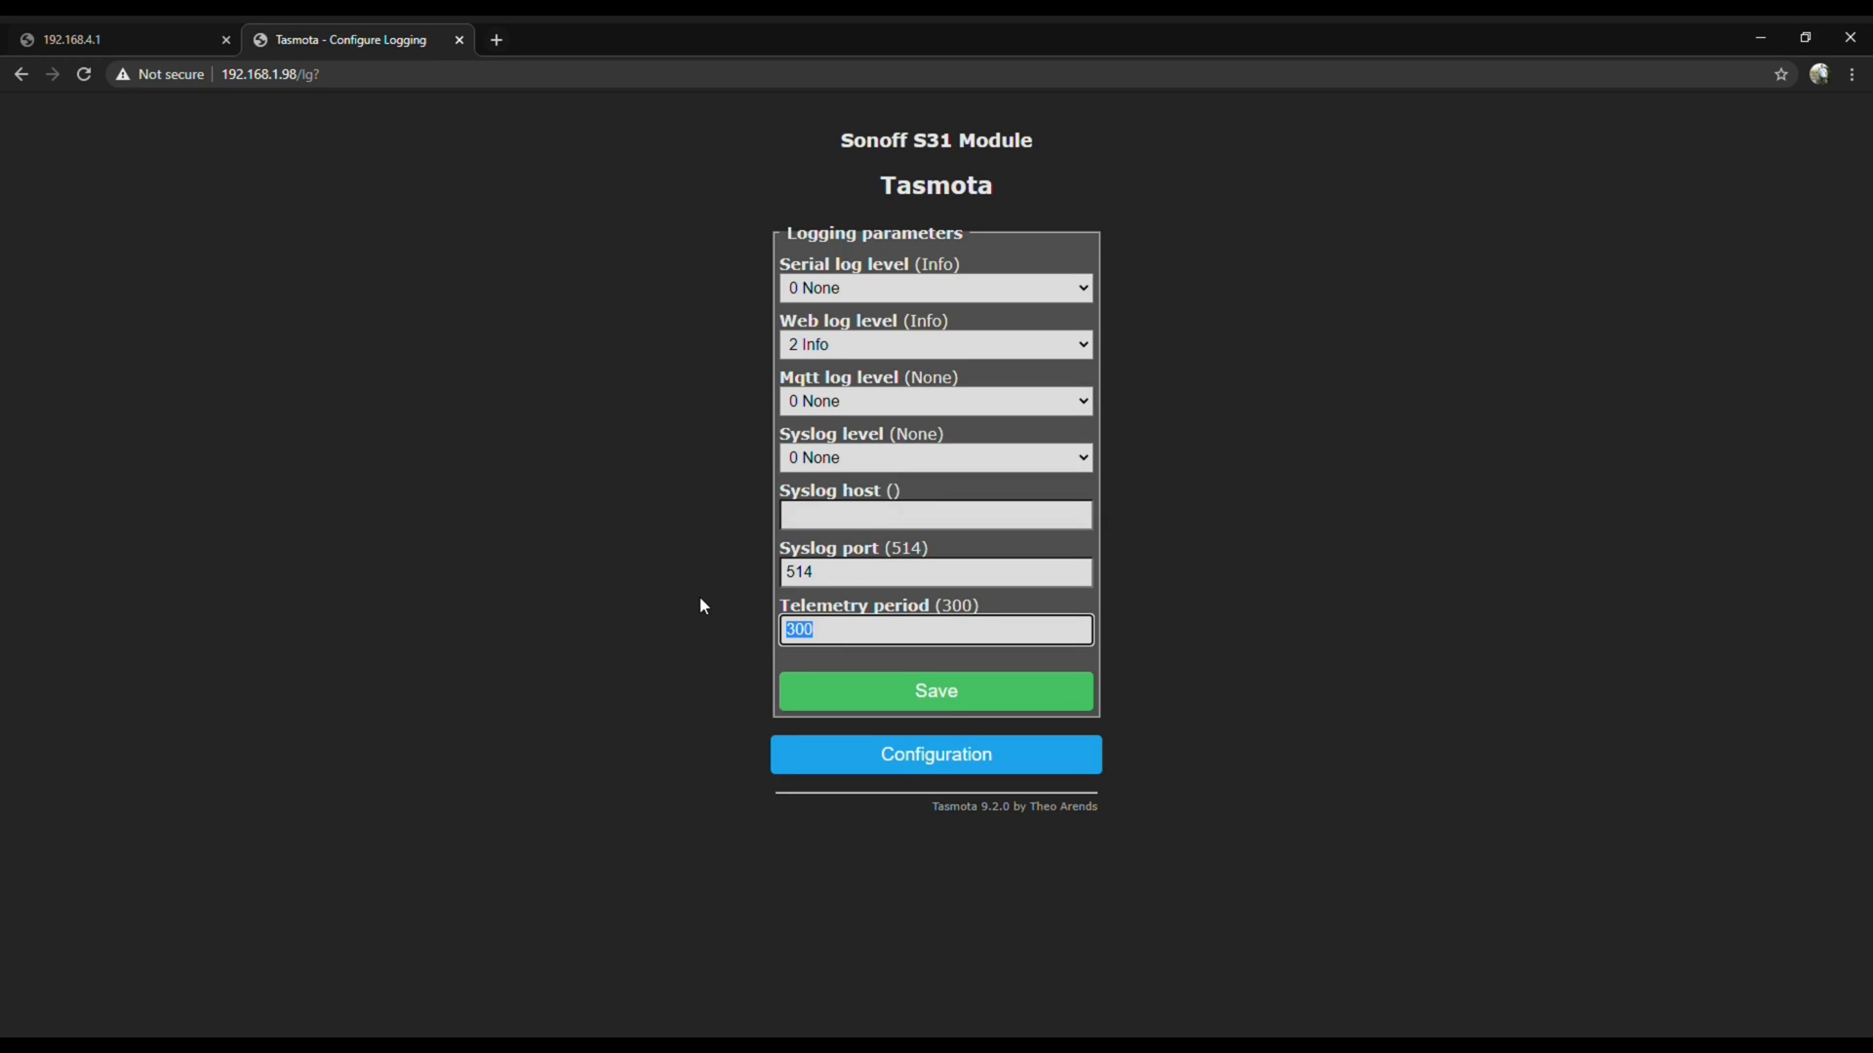
type("30")
left_click(884, 707)
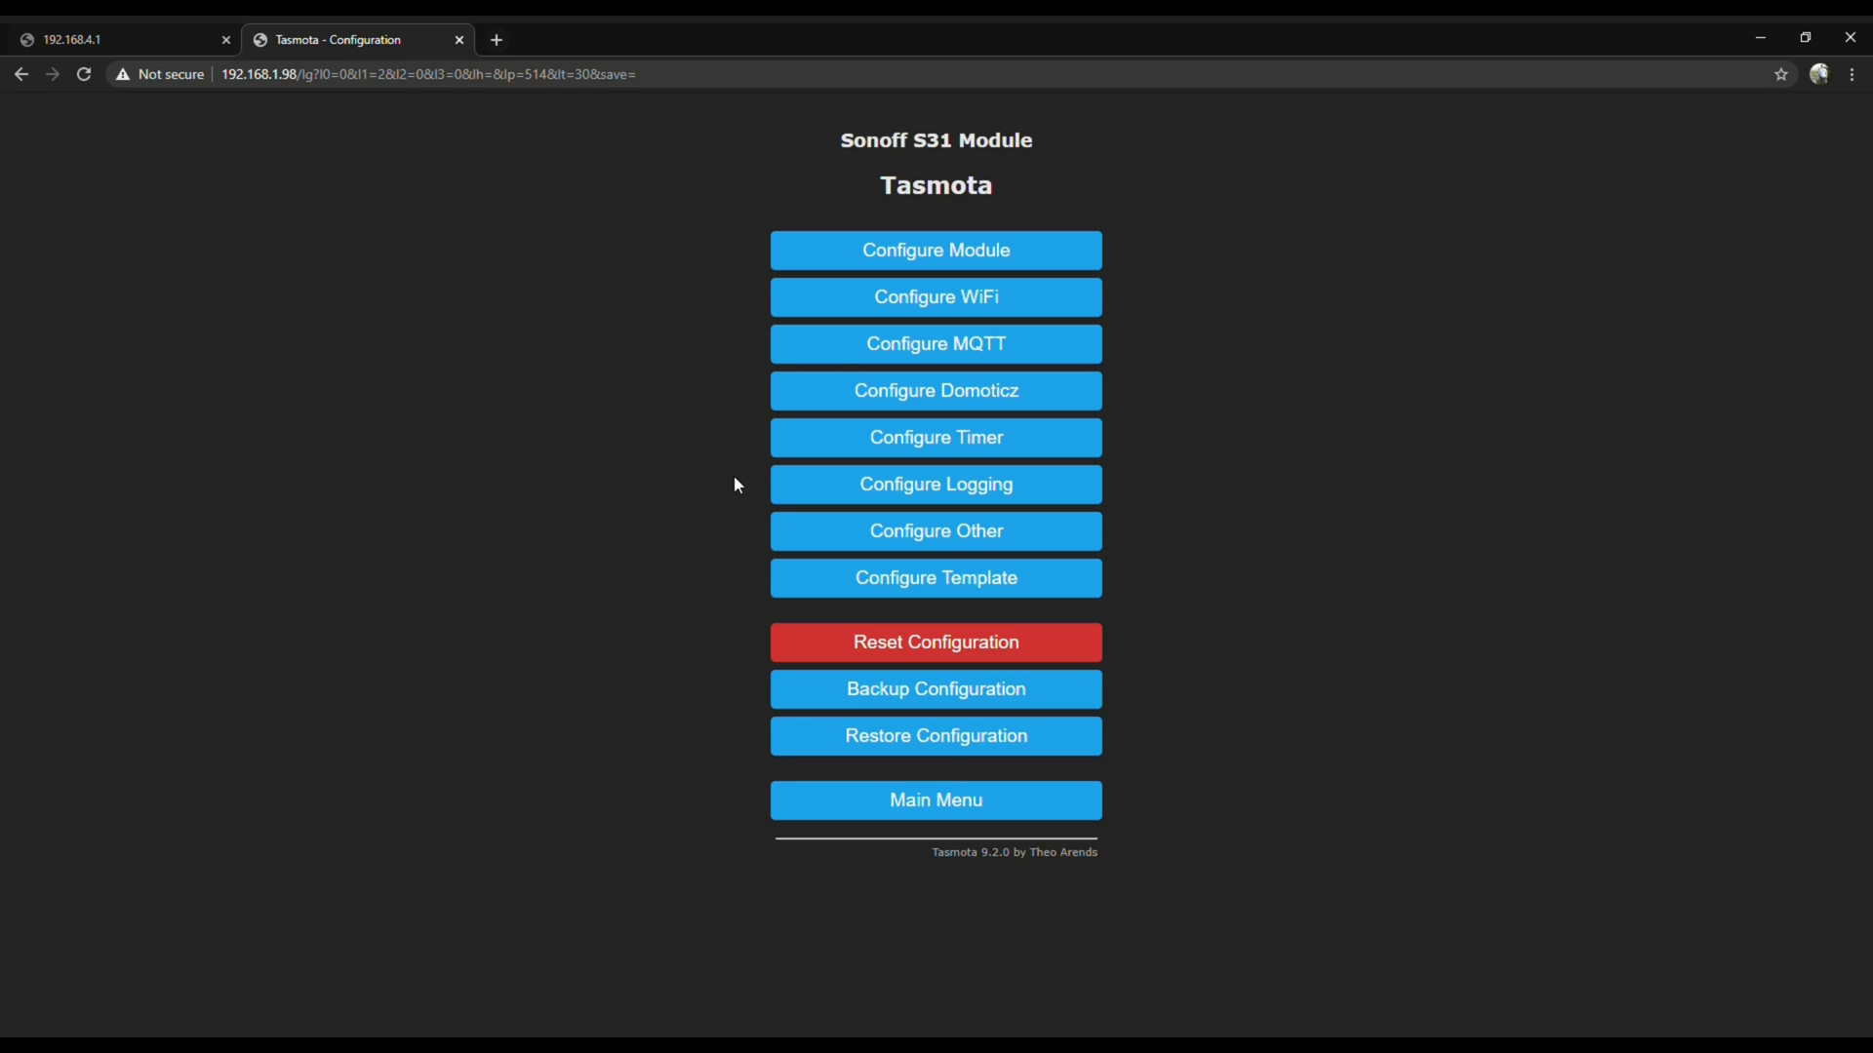
- Set the device name to Washer Demo in Configure Other and save
left_click(932, 537)
left_click(928, 527)
type("Washer ")
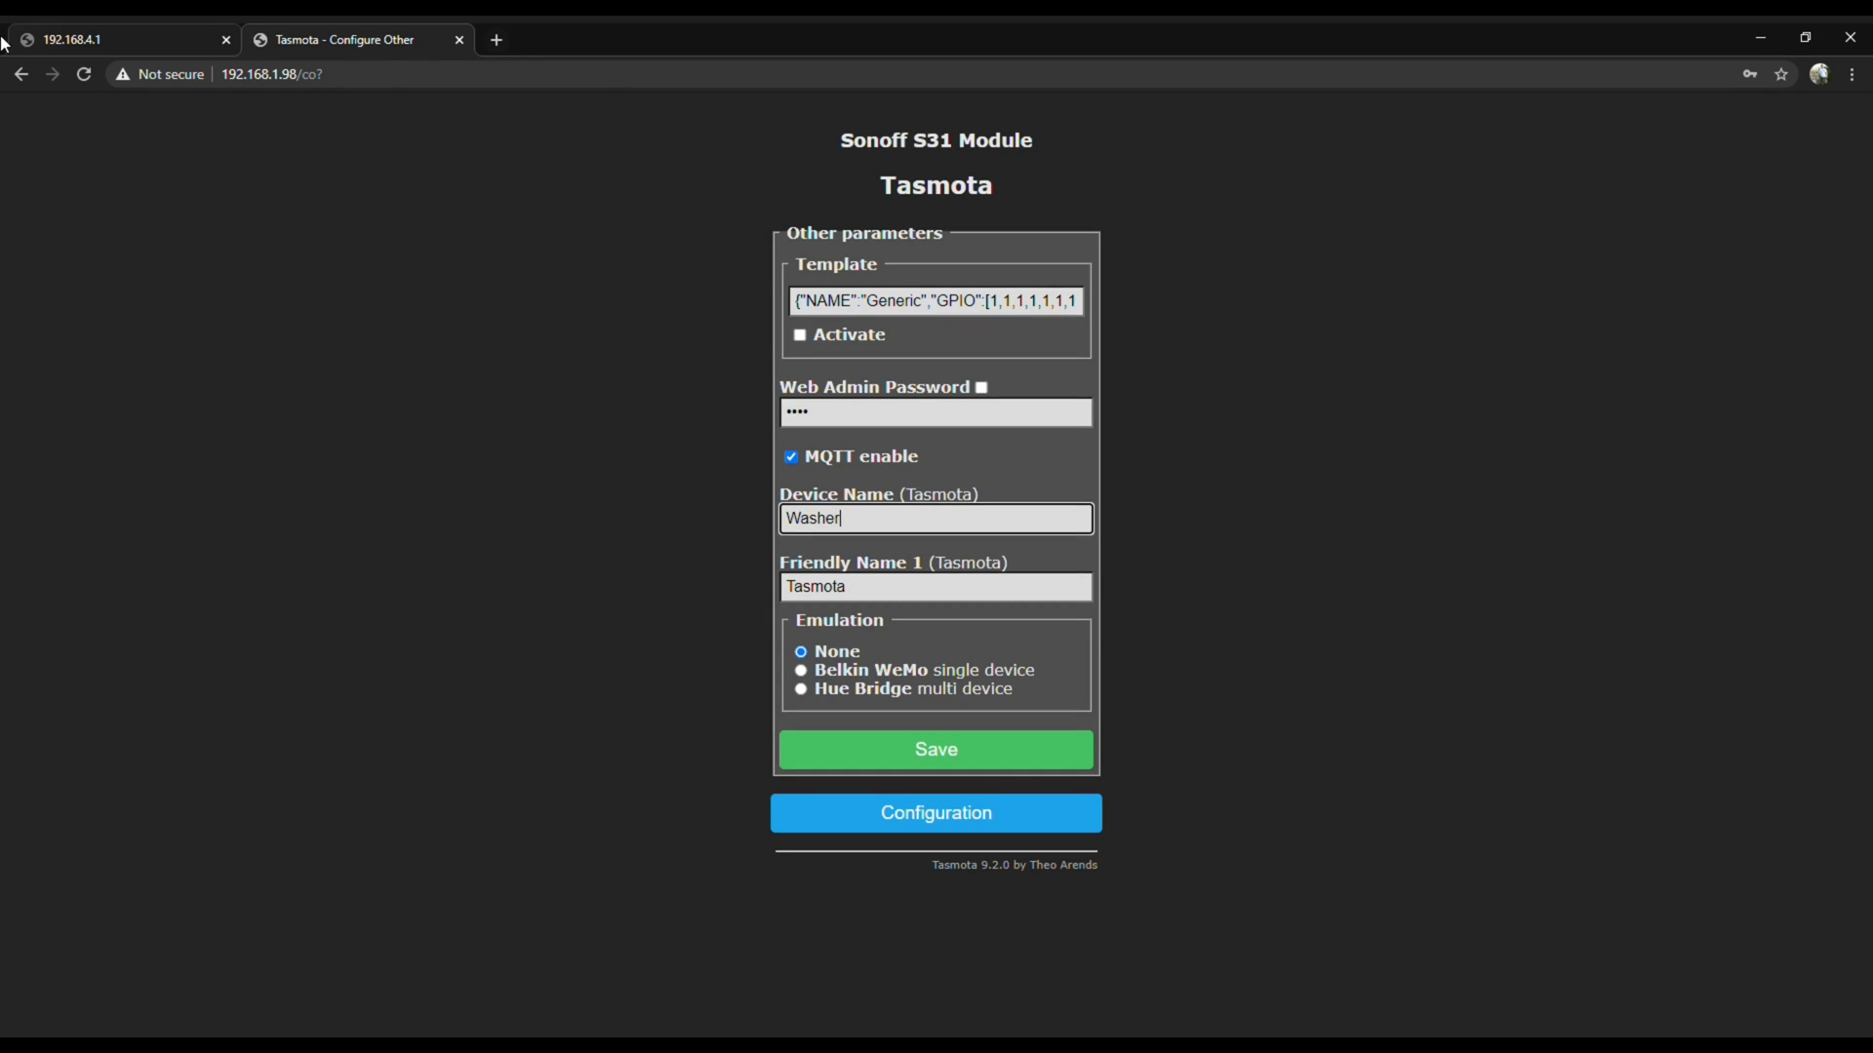
type("Demo")
key("Tab")
type("Washer Demo")
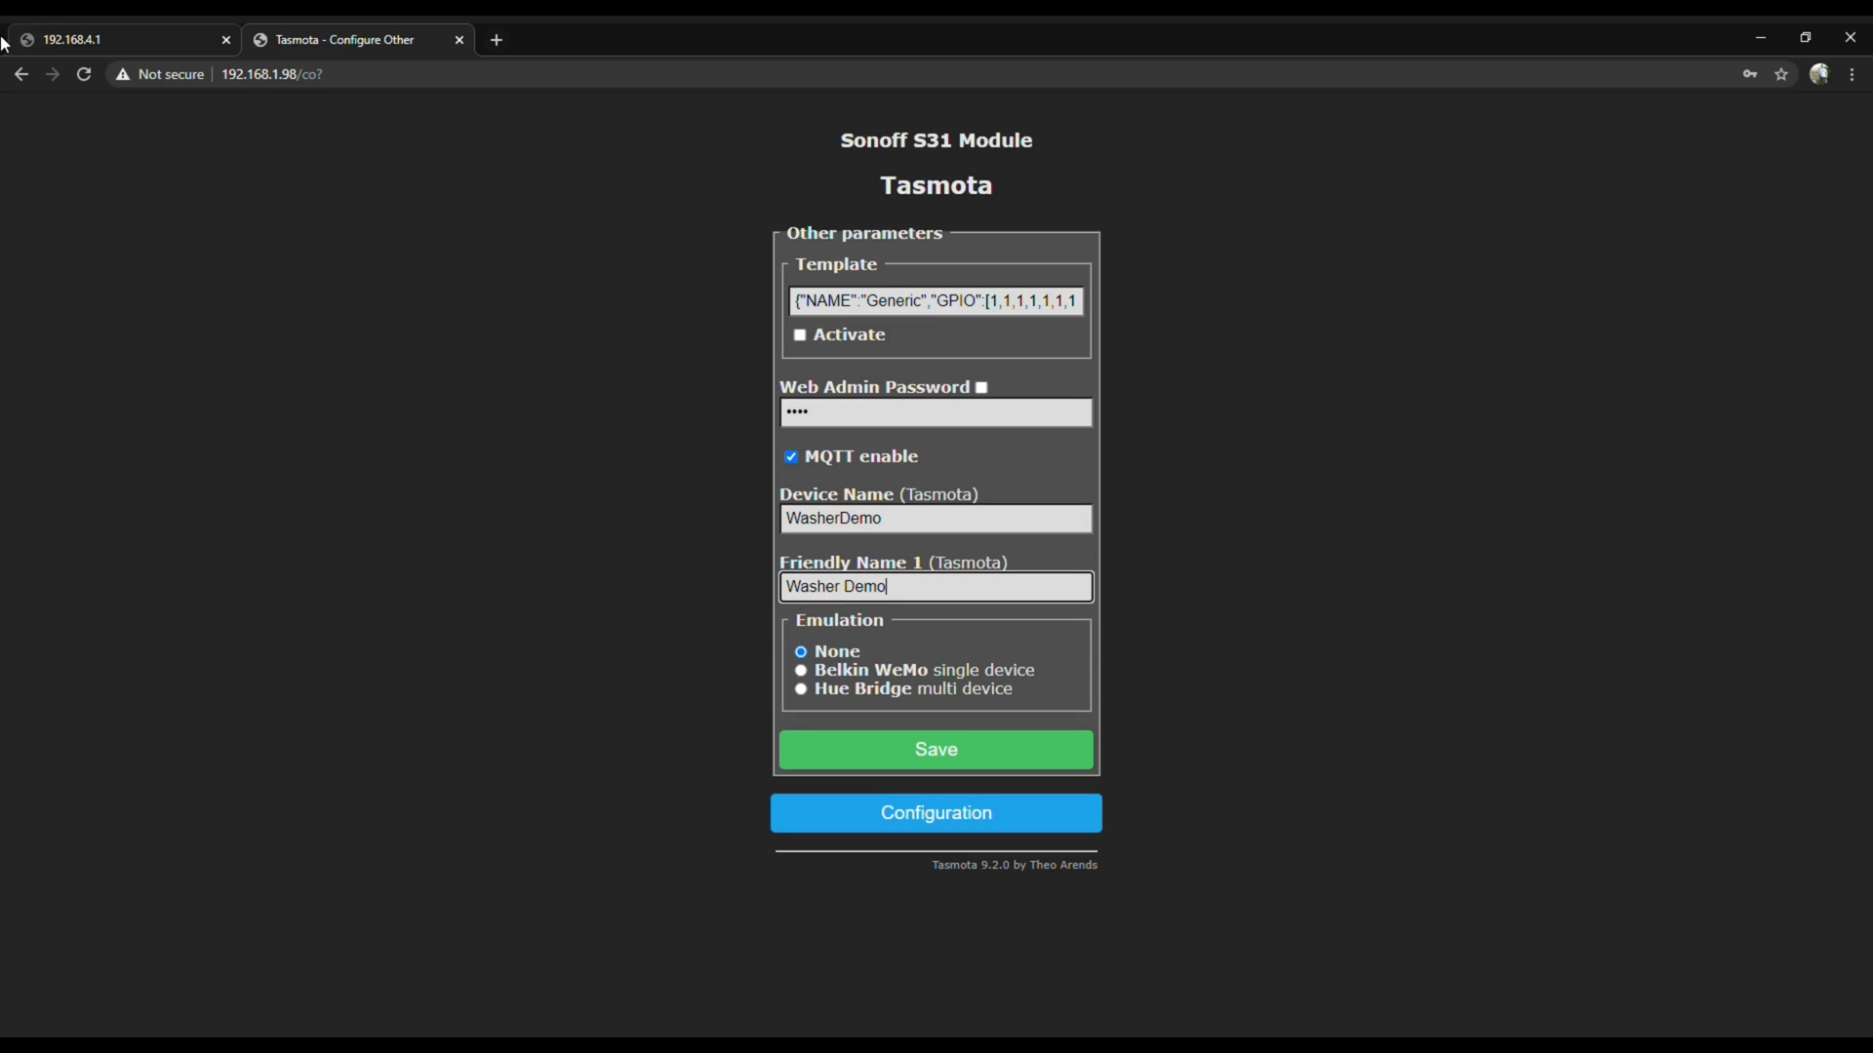
left_click(976, 759)
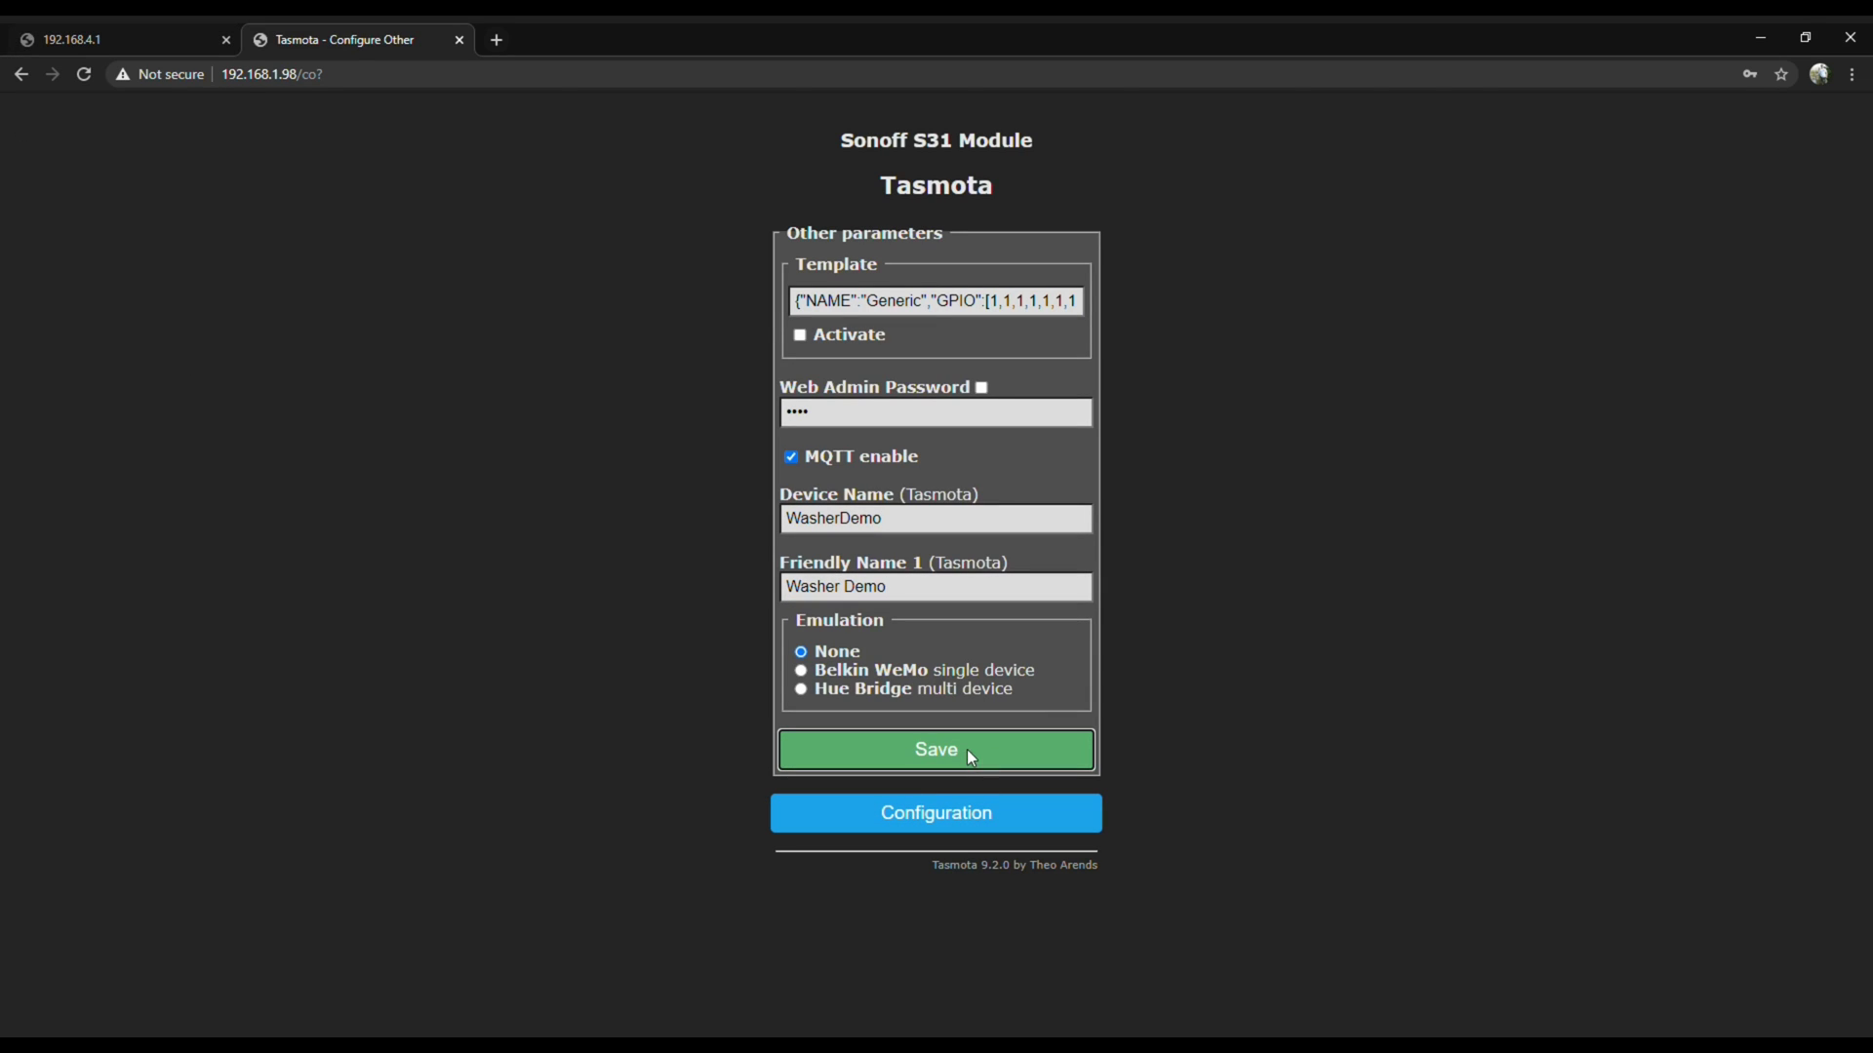
left_click(895, 808)
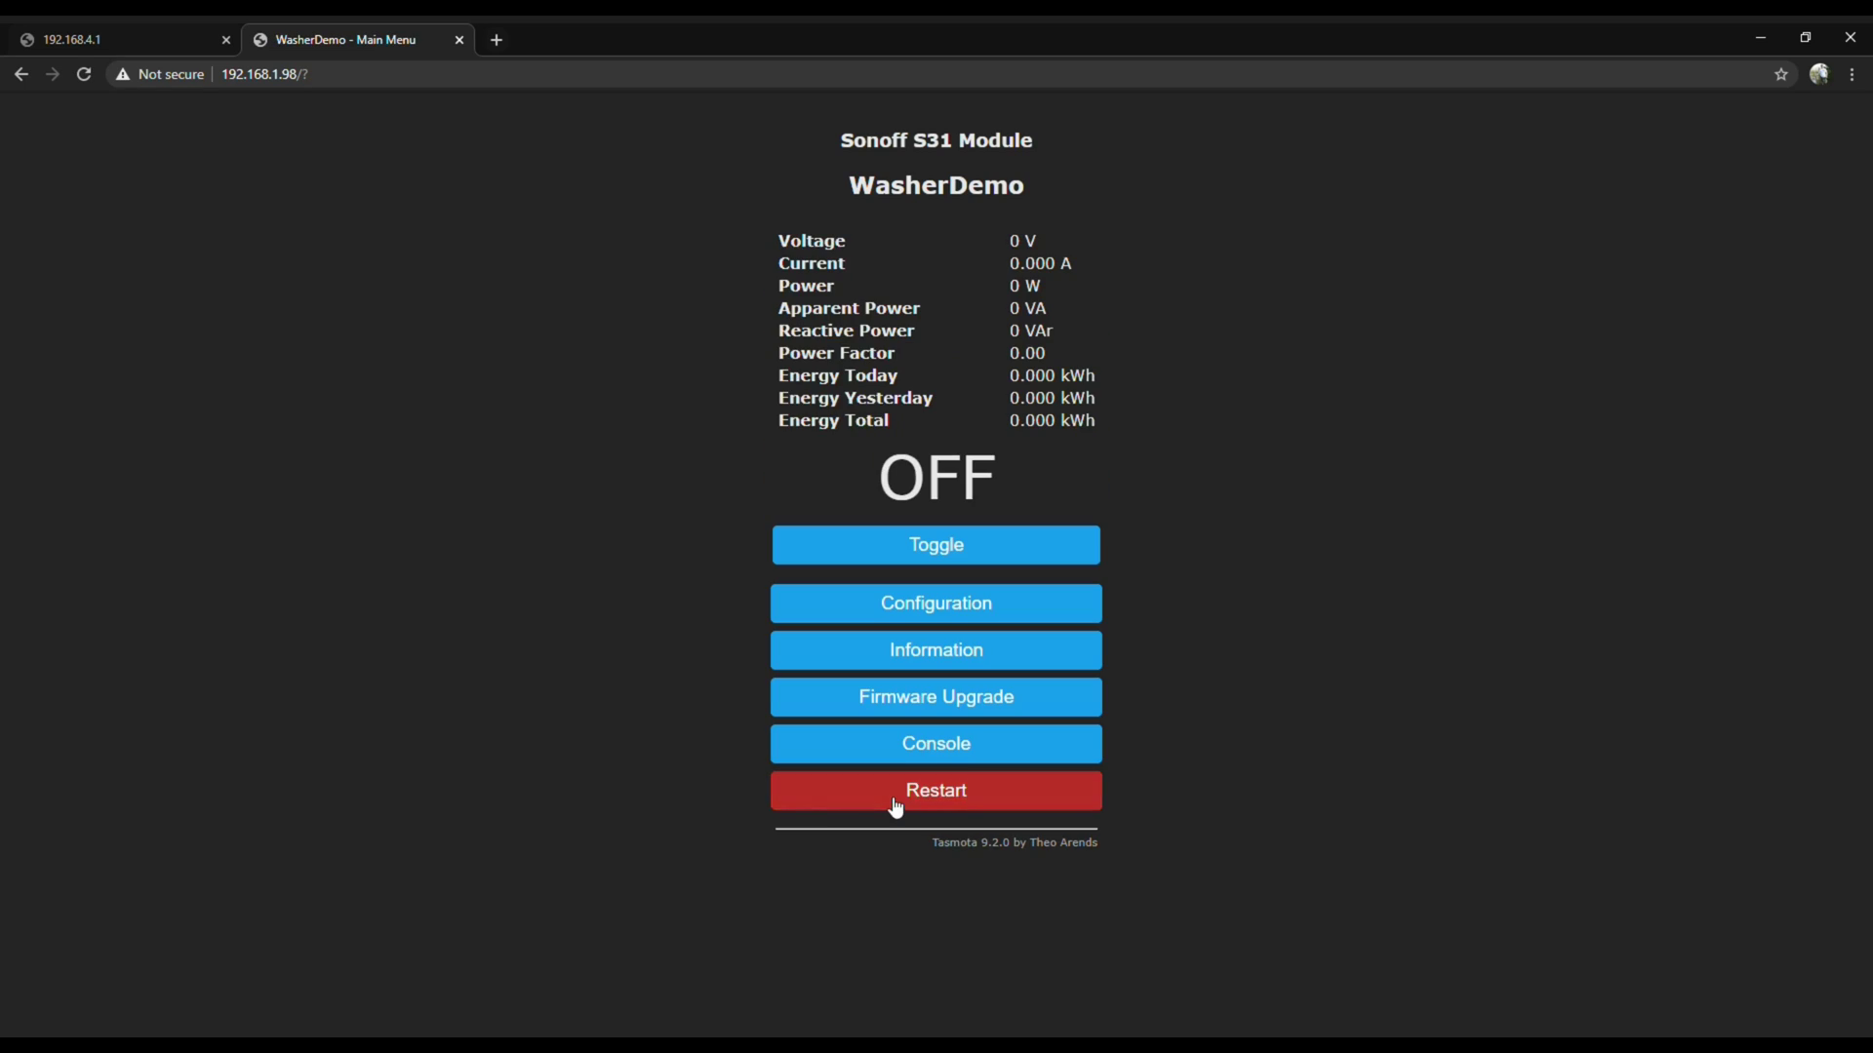
- Open the device console and enter the command setoption19 1
left_click(898, 749)
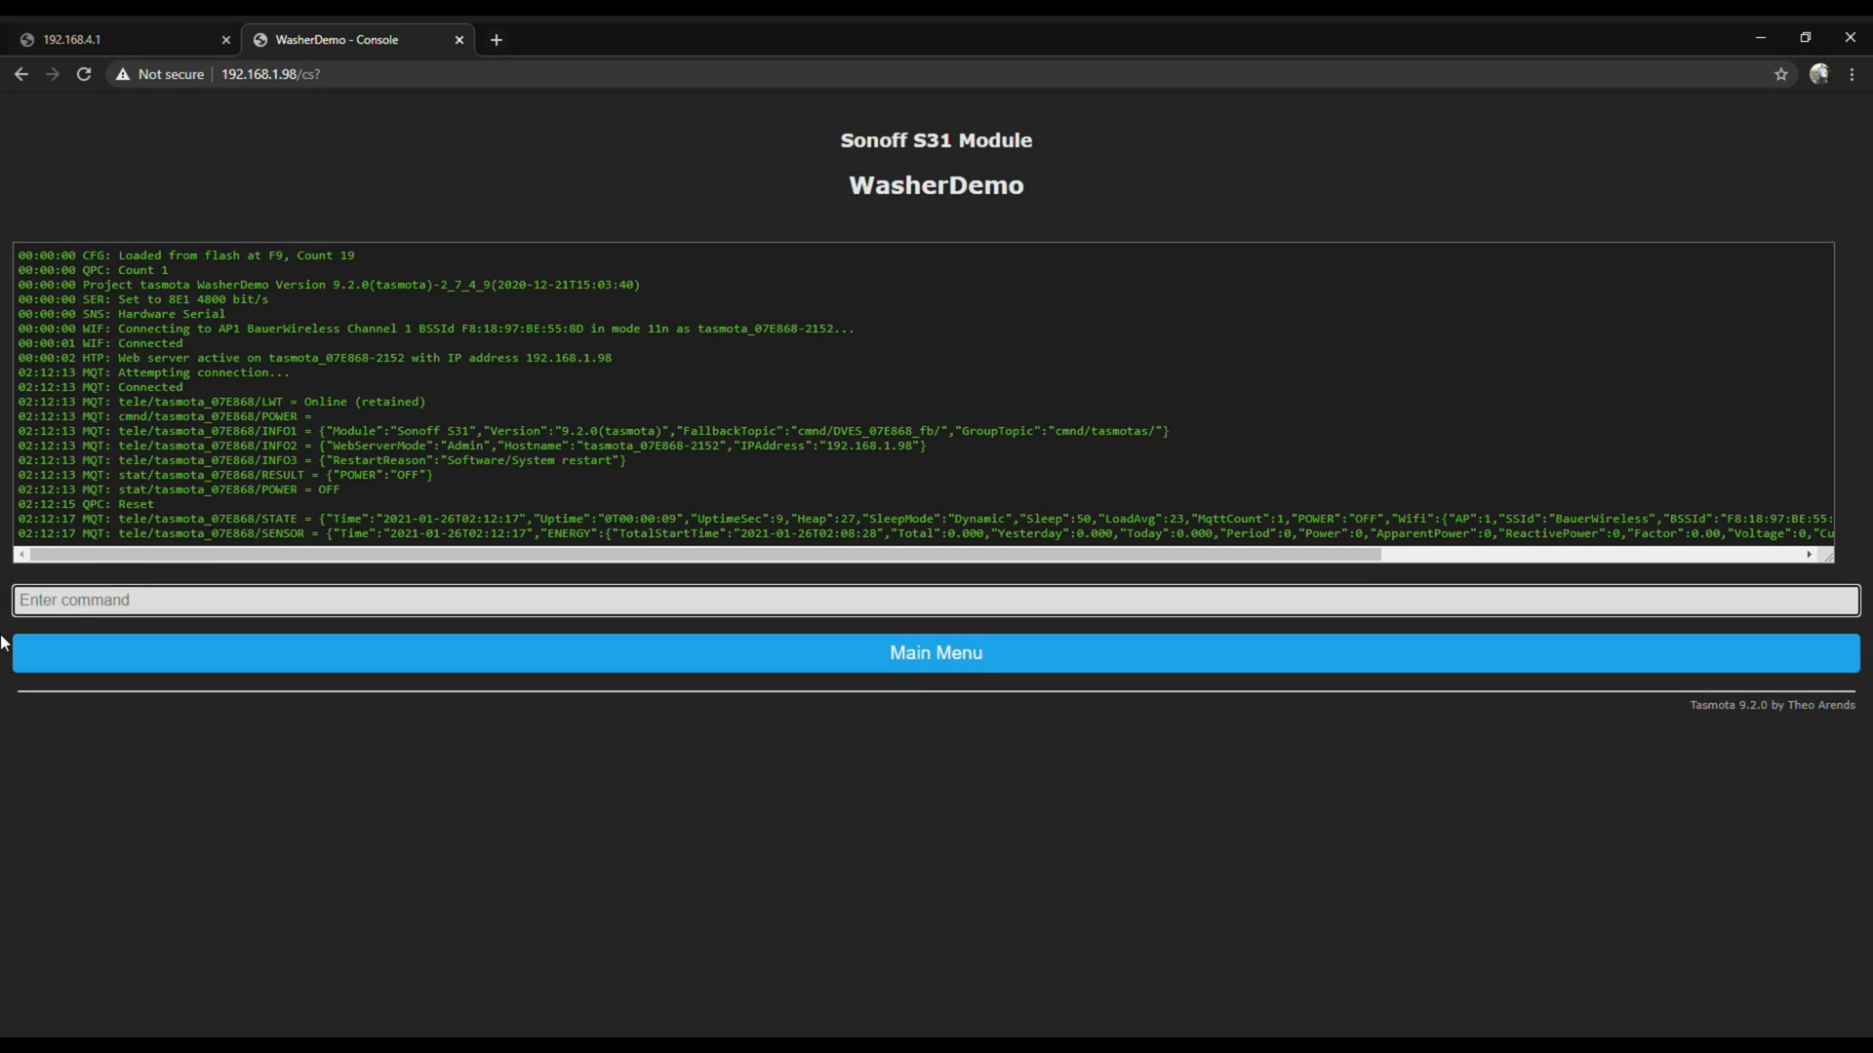
type("setoption19 1")
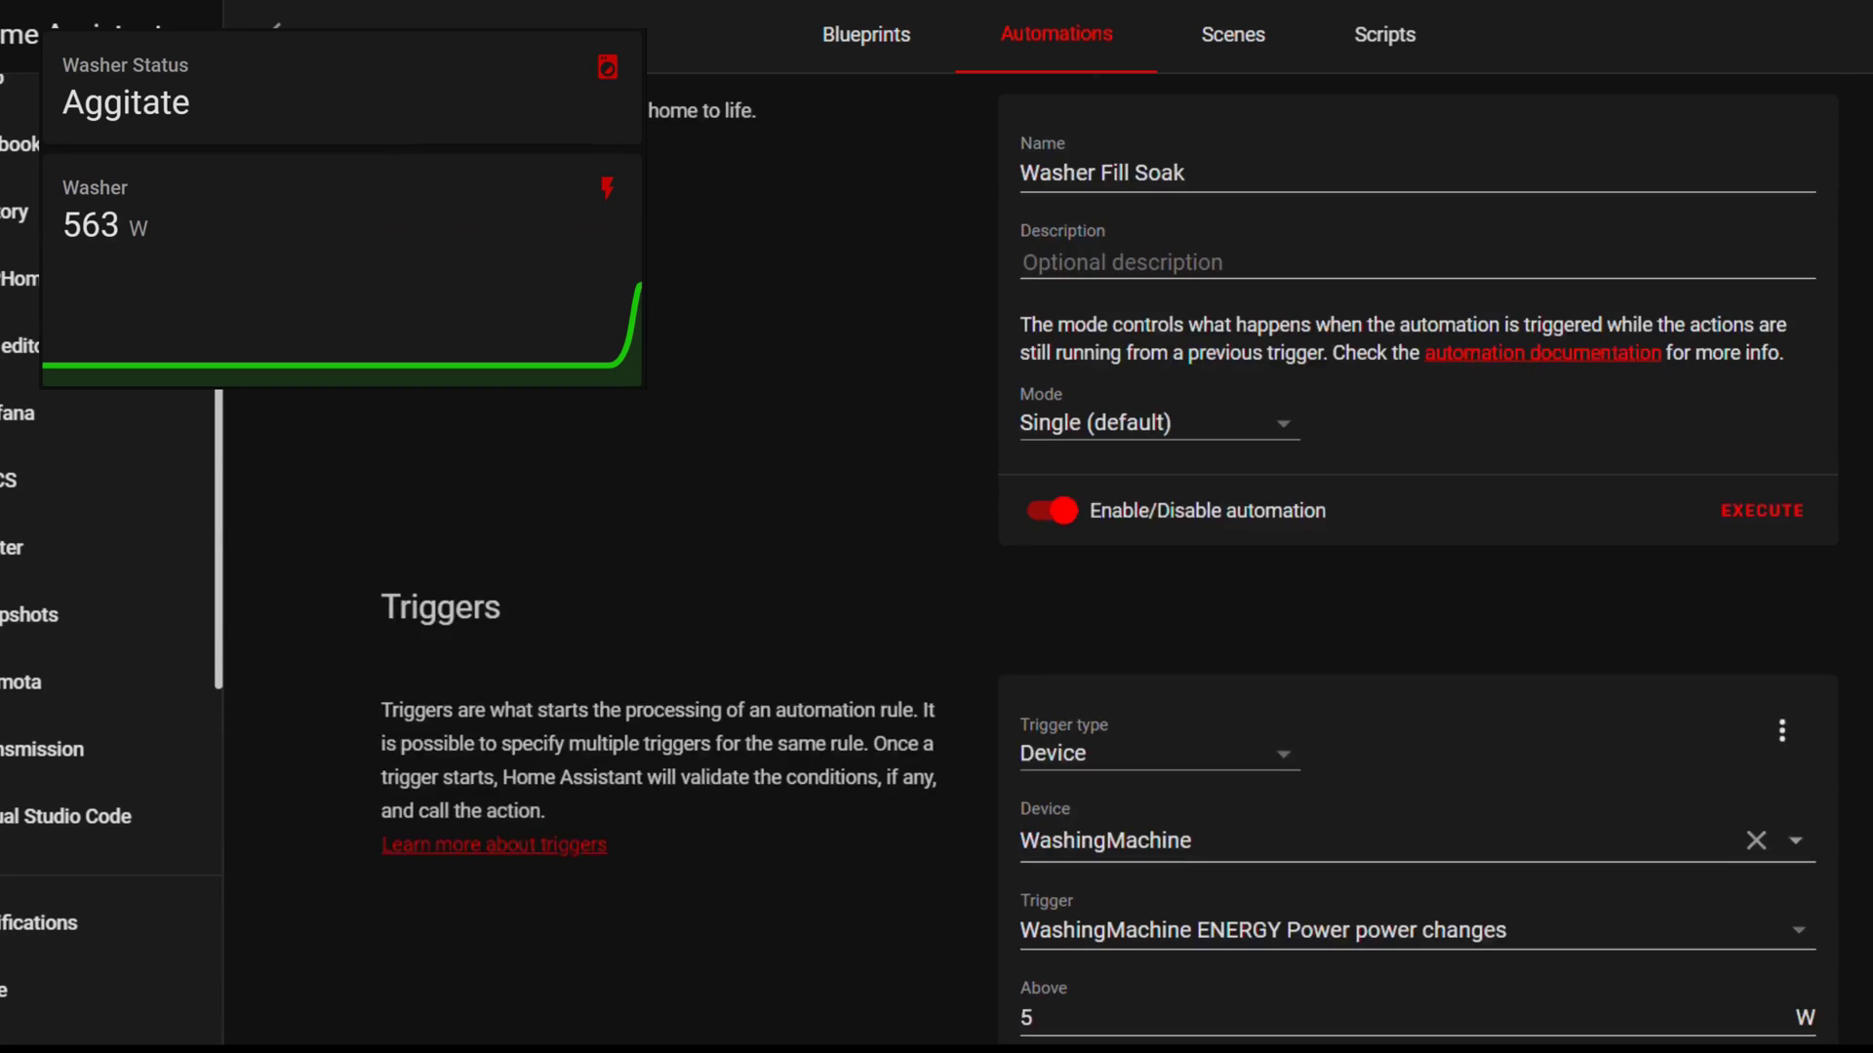
- Scroll through the Washer Fill Soak trigger, Idle condition and Fill / Soak mqtt.publish action
scroll(1415, 585, "down", 5)
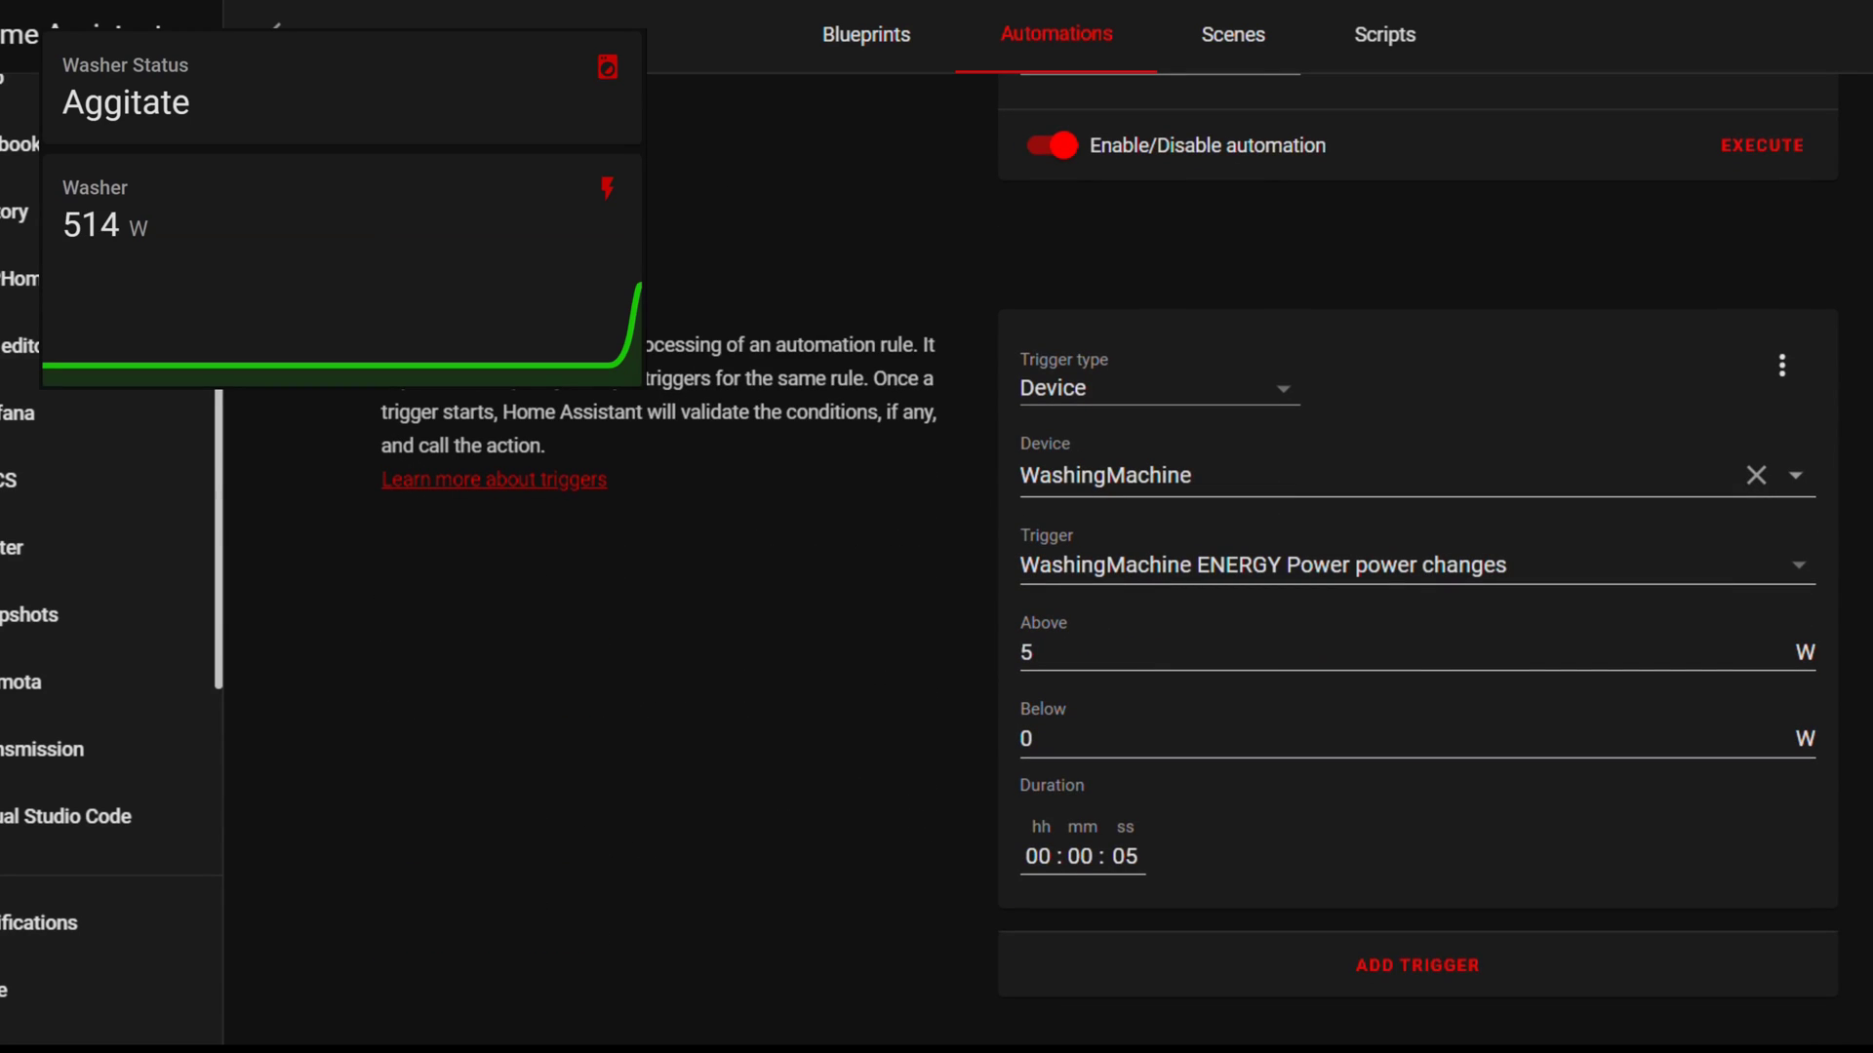
scroll(1415, 585, "down", 8)
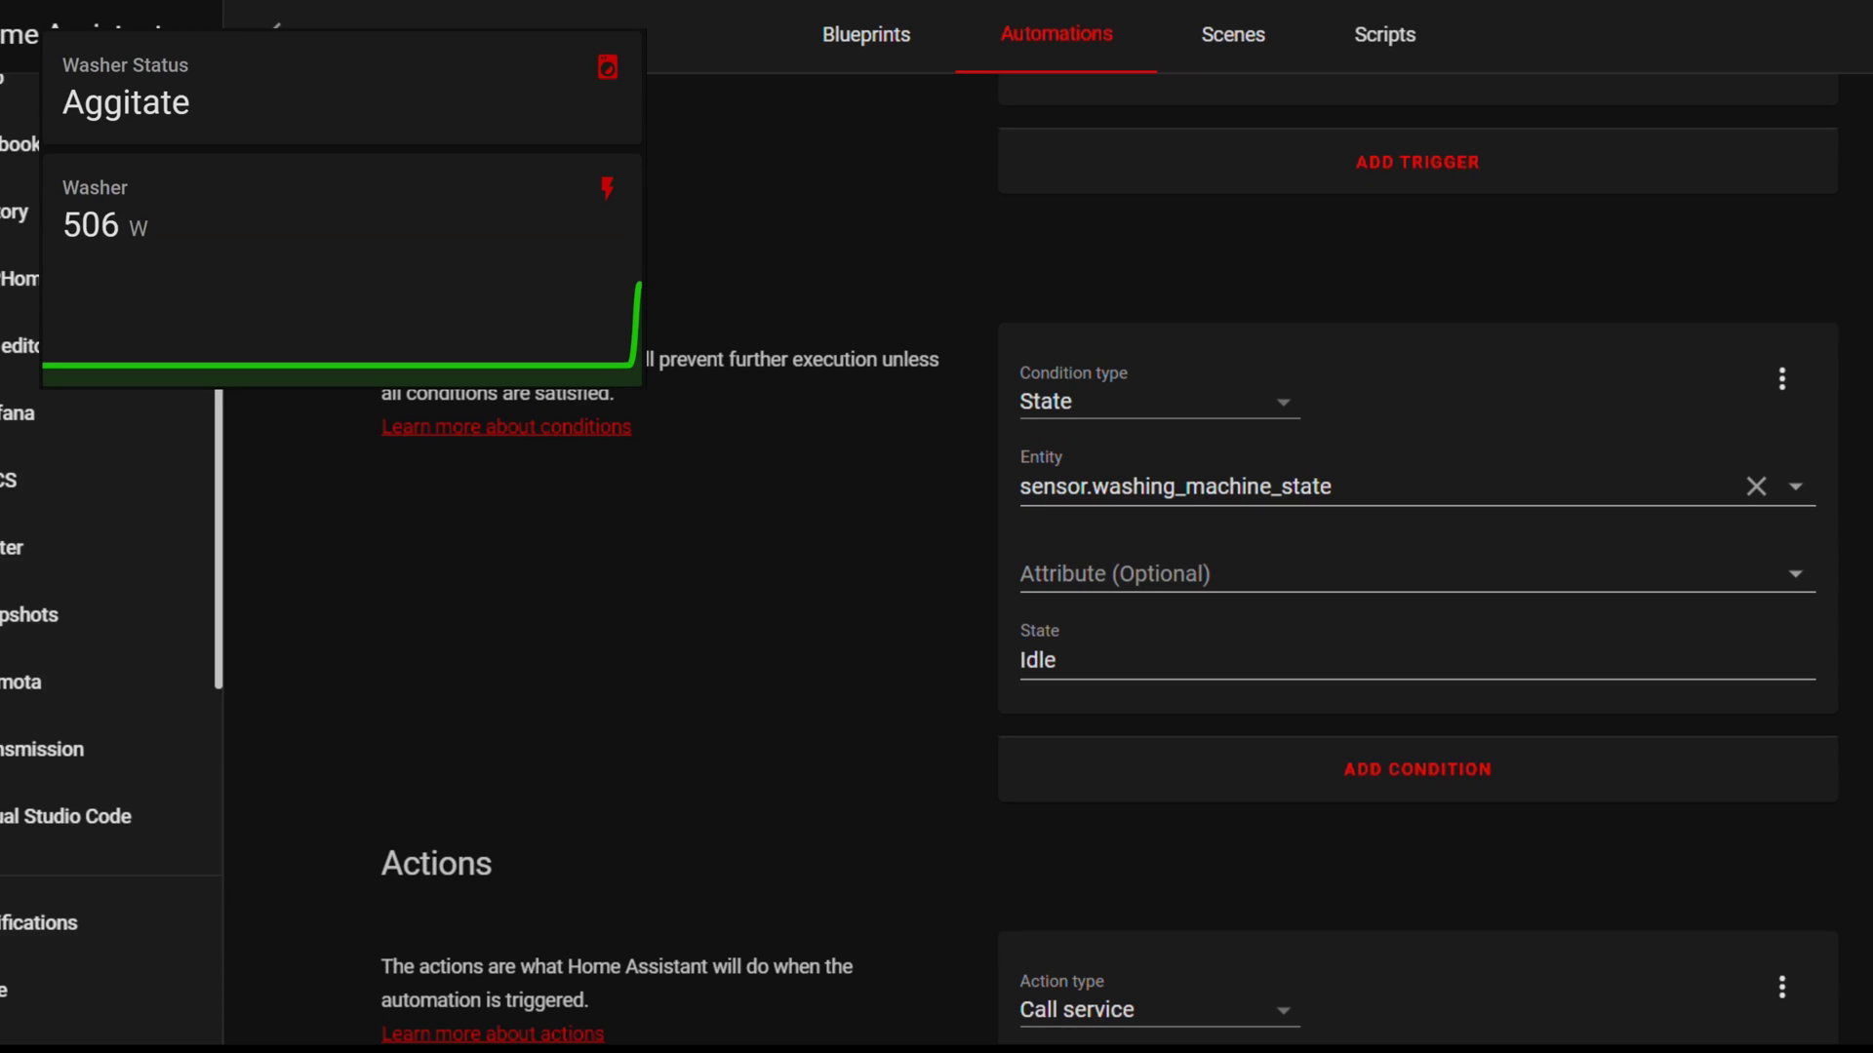
scroll(1414, 585, "down", 2)
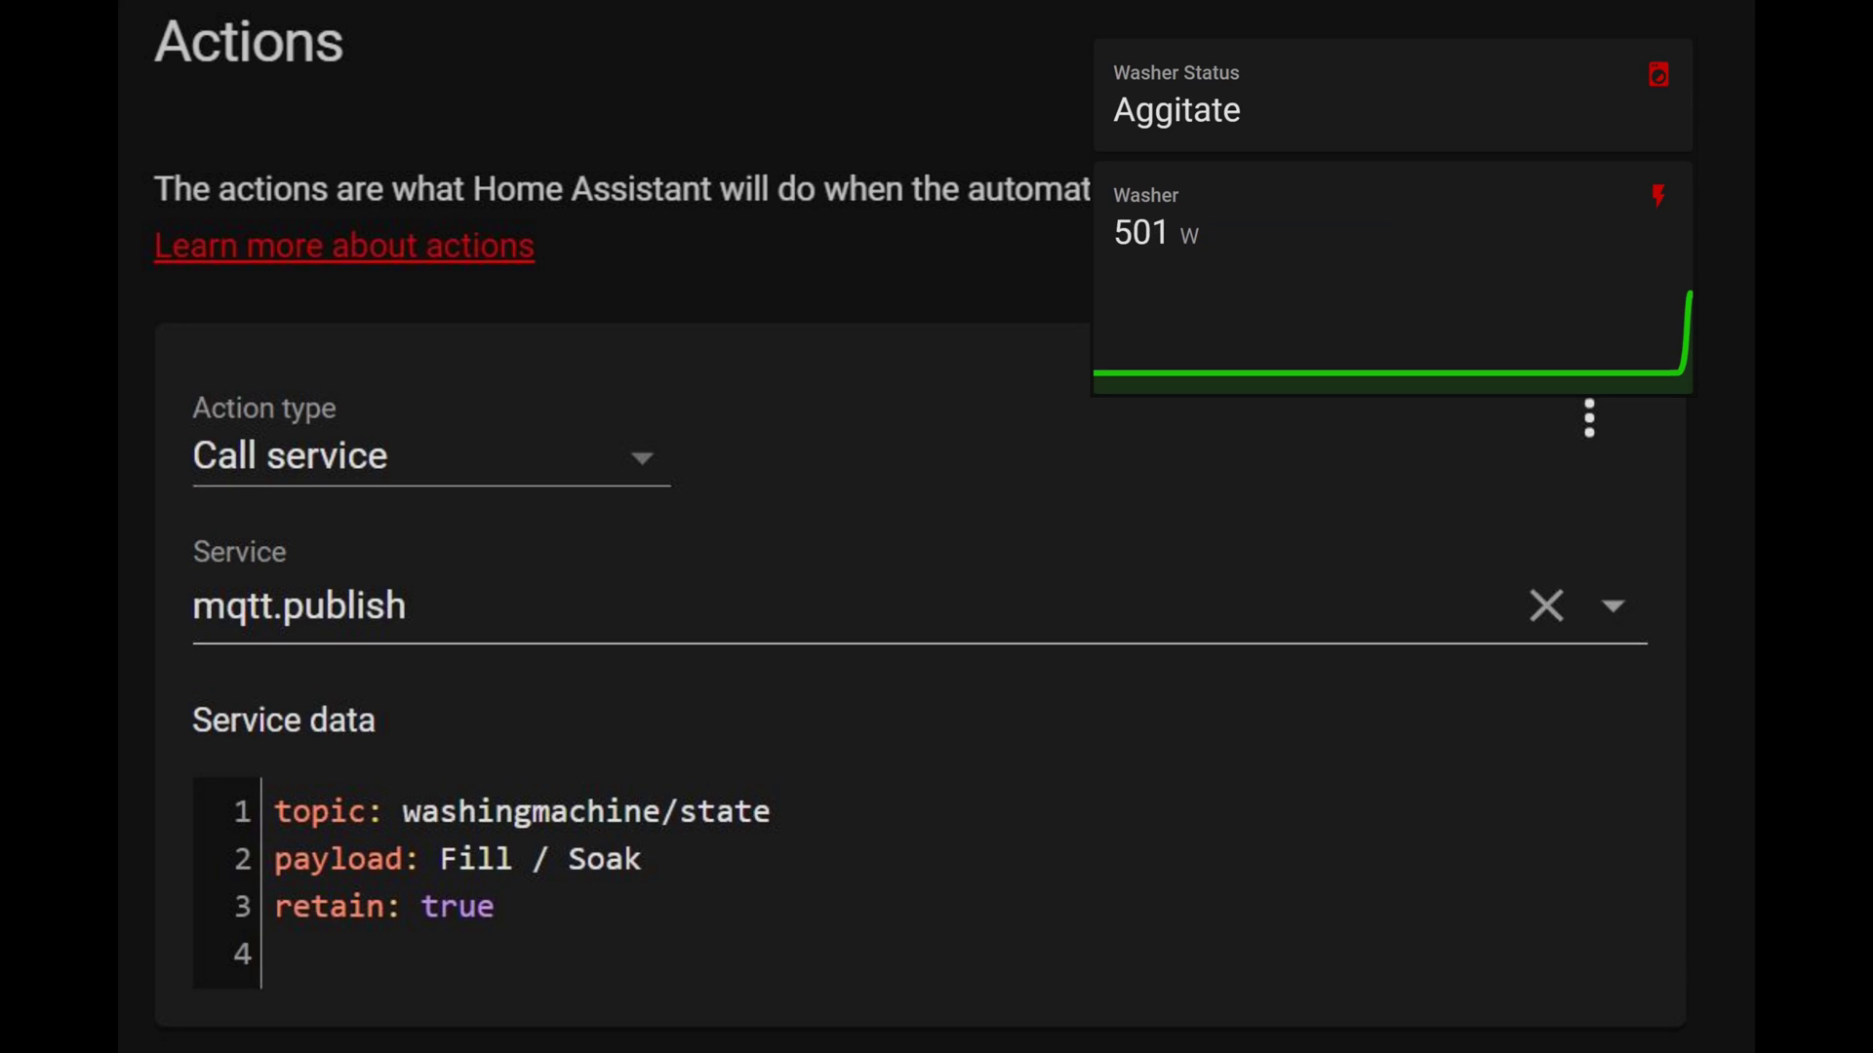